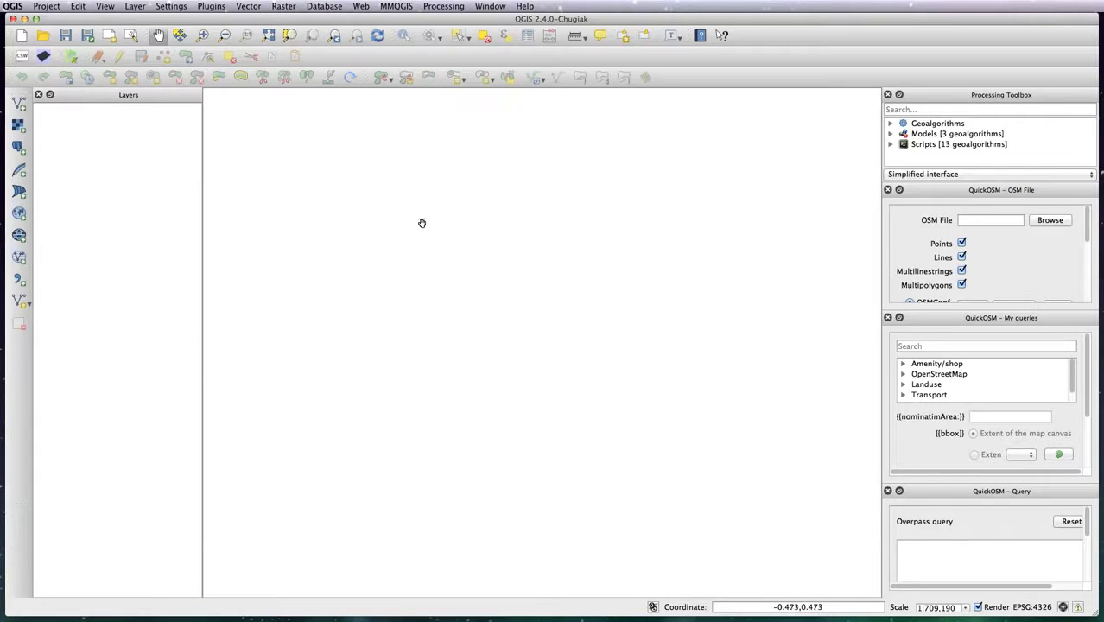
Open the Plugins menu from the menu bar of the empty project
{"action": "left_click", "coordinate": [213, 8]}
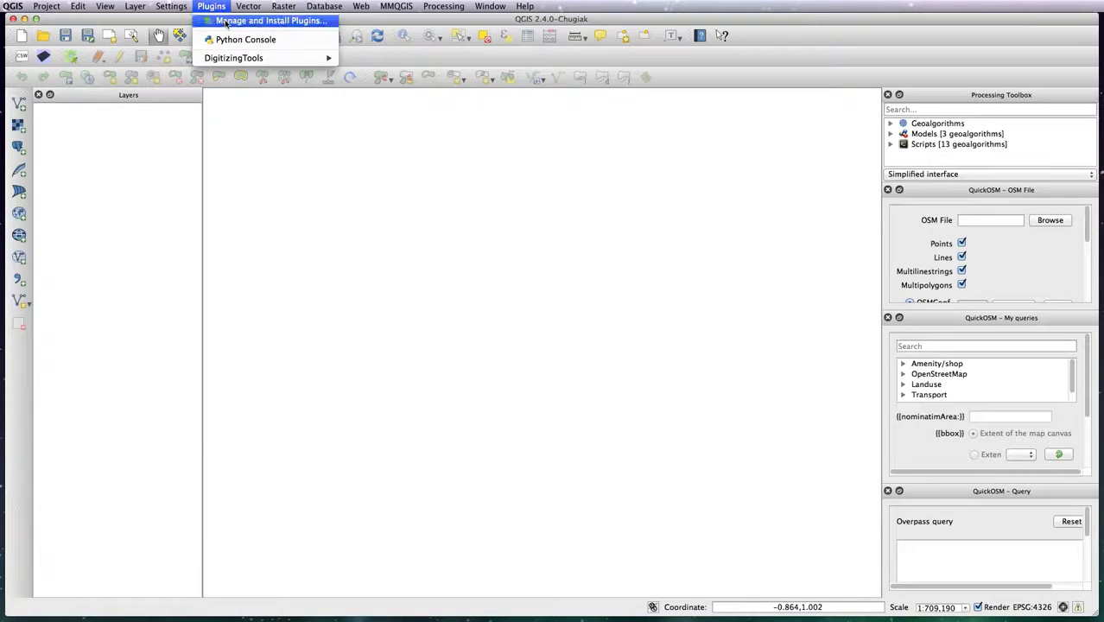
{"action": "left_click", "coordinate": [225, 22]}
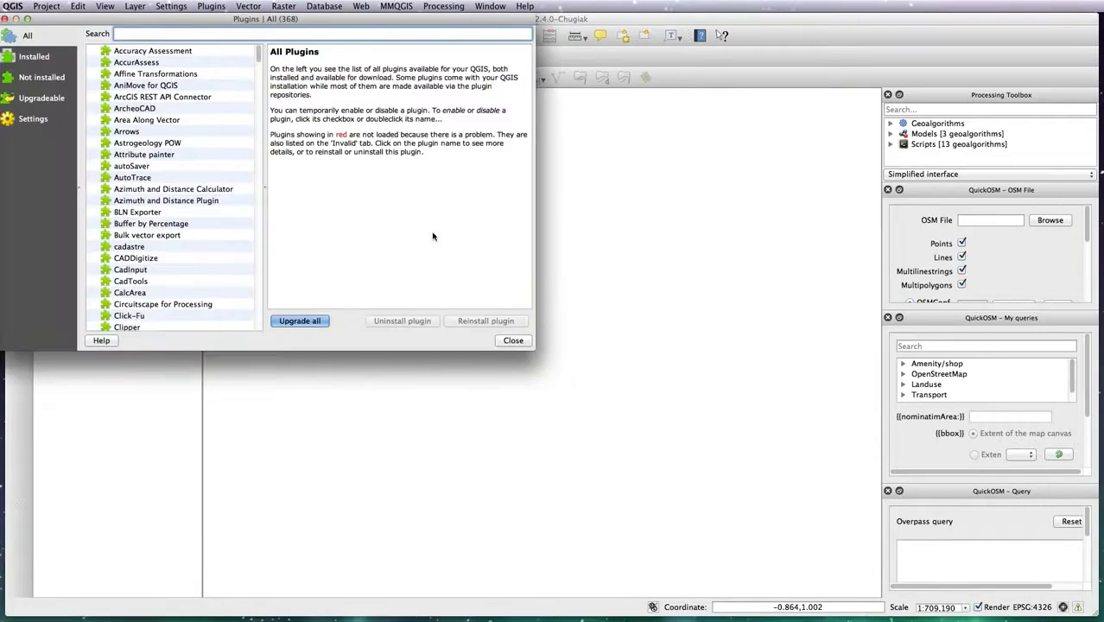
{"action": "type", "text": "digit"}
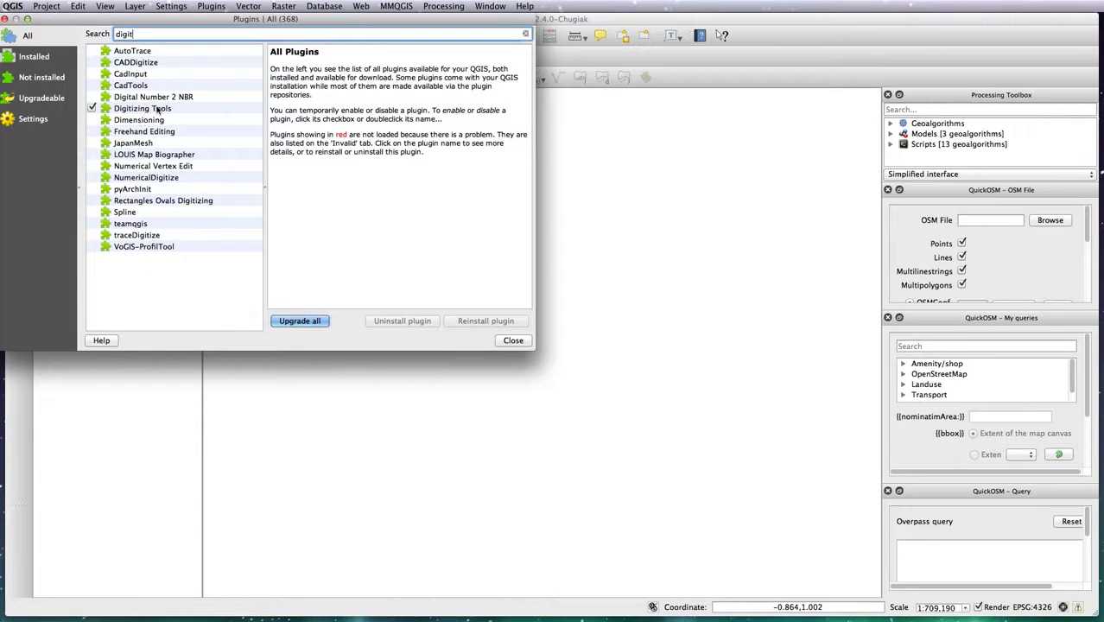
{"action": "left_click", "coordinate": [511, 339]}
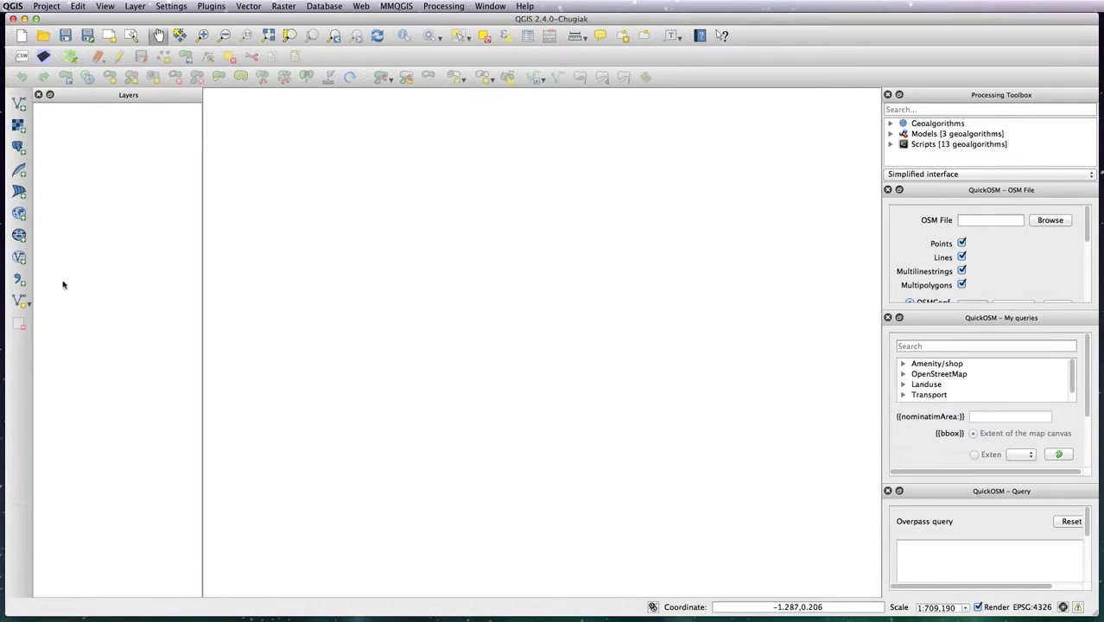
Create a new polygon shapefile layer saved as 'polygon'
{"action": "left_click", "coordinate": [19, 301]}
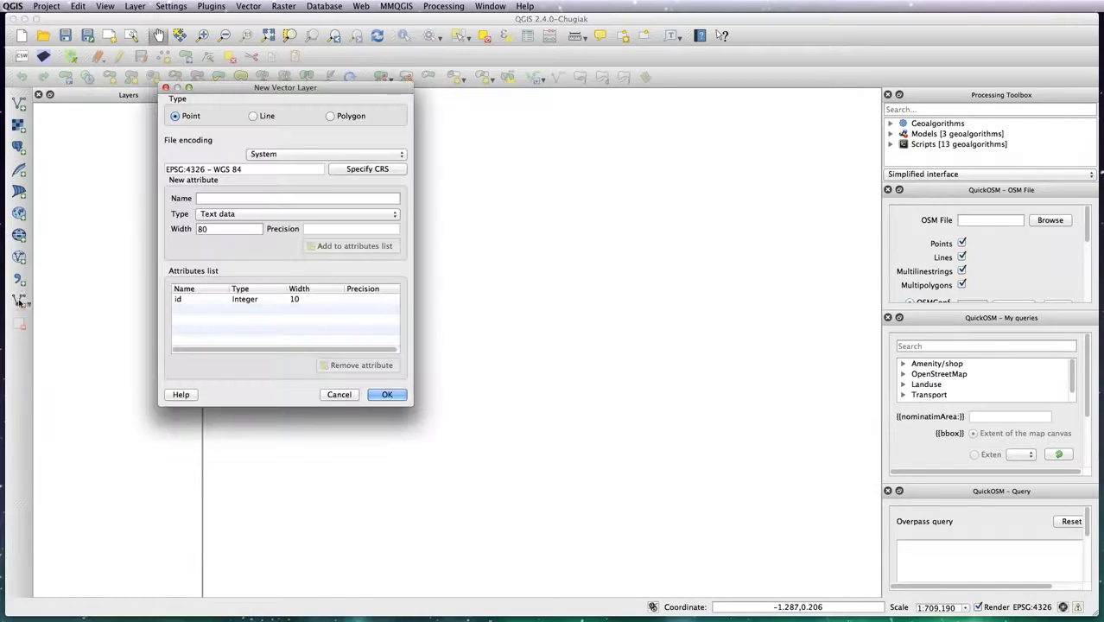
{"action": "left_click", "coordinate": [349, 116]}
{"action": "left_click", "coordinate": [387, 394]}
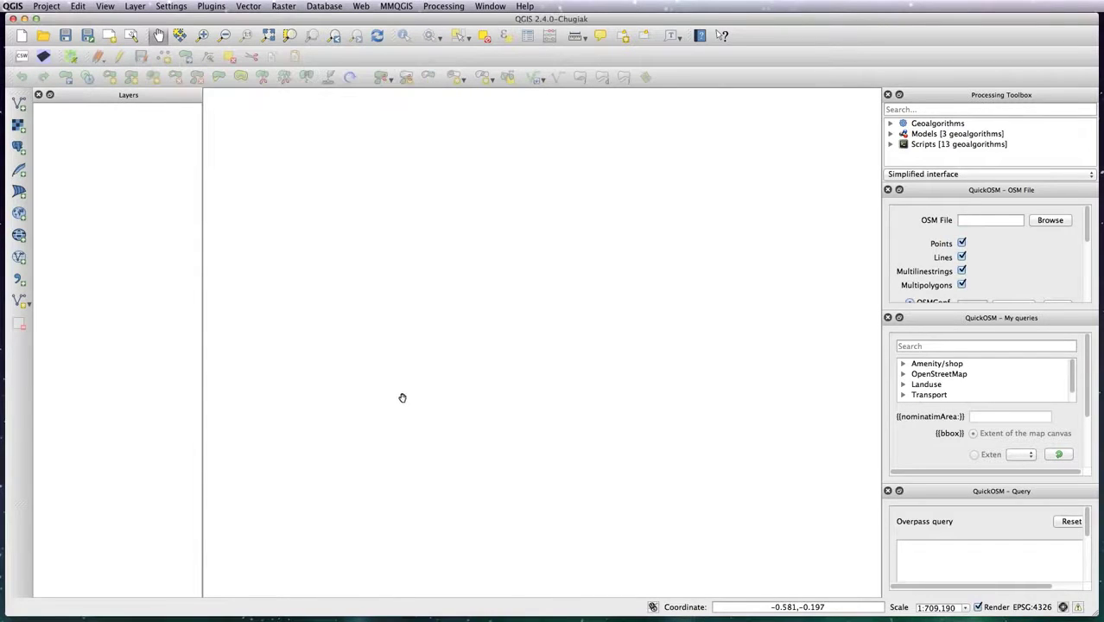
{"action": "type", "text": "po"}
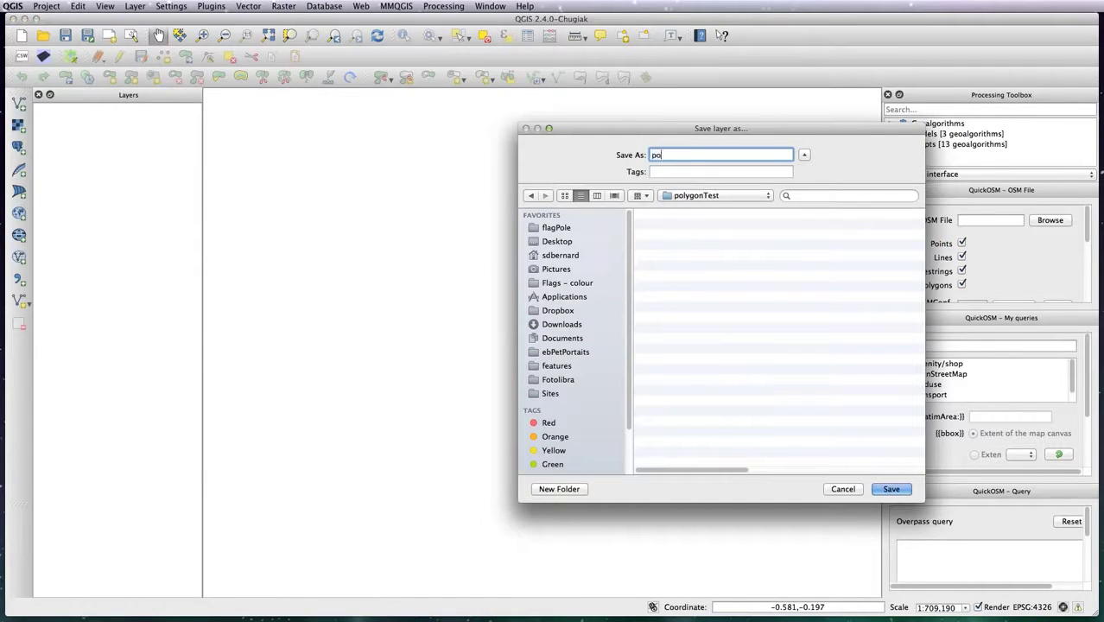
{"action": "type", "text": "lygon"}
{"action": "key", "text": "Return"}
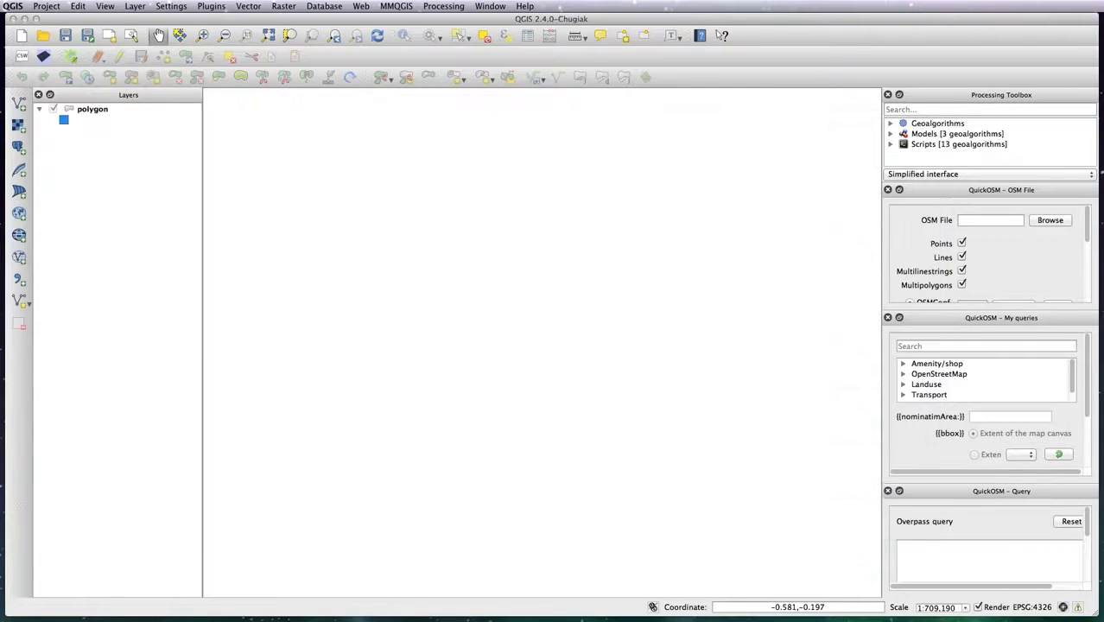
Turn on editing and digitize an eleven-vertex irregular polygon, then confirm its attributes
{"action": "left_click", "coordinate": [89, 109]}
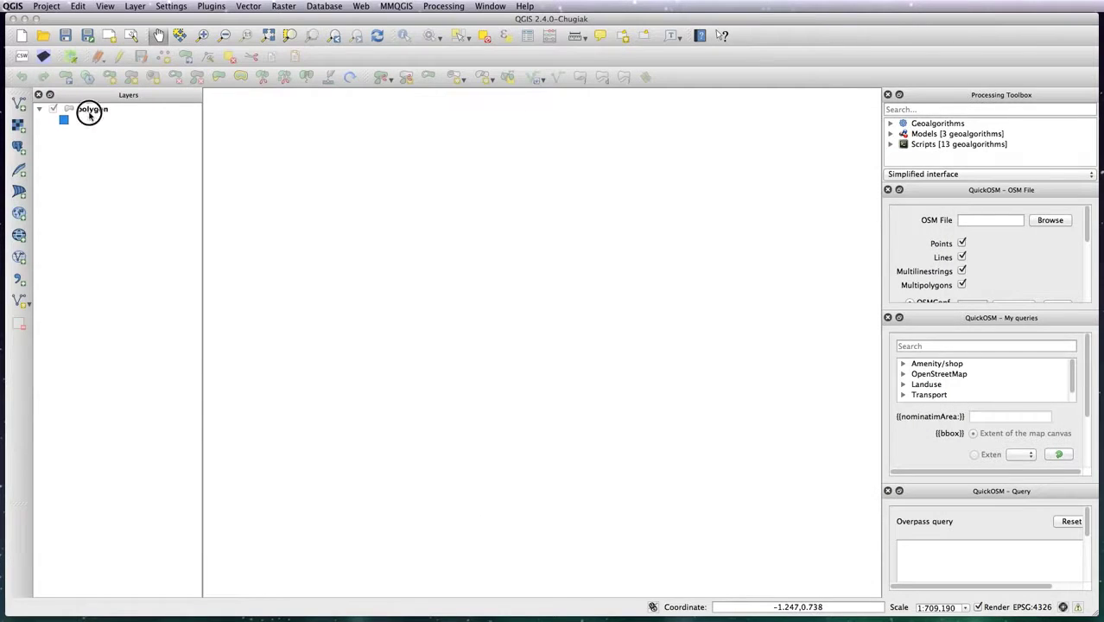
{"action": "left_click", "coordinate": [117, 55]}
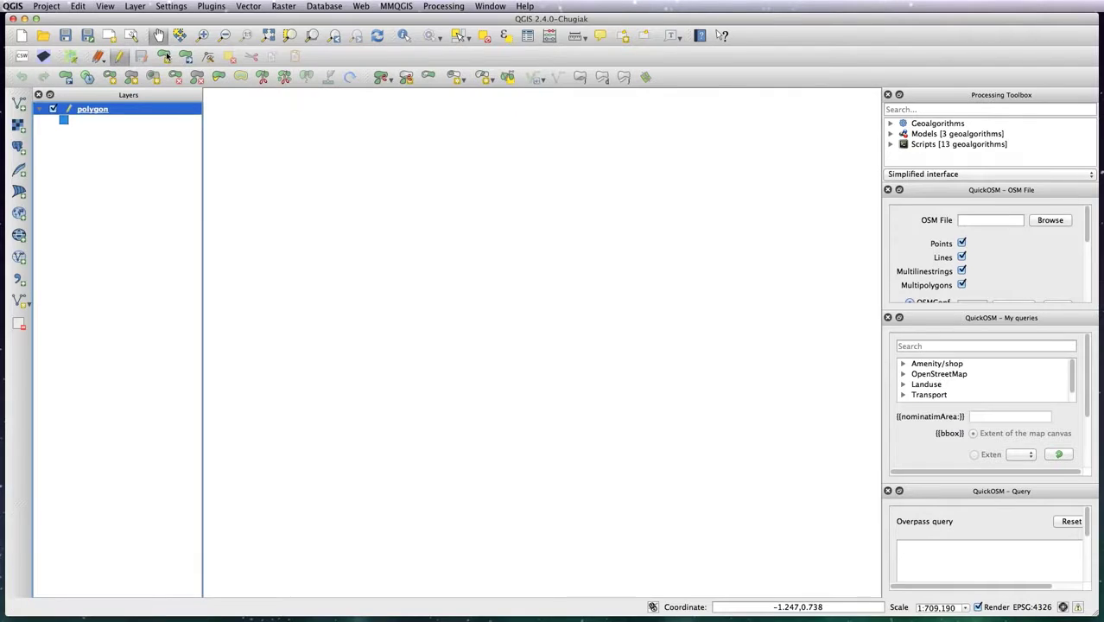
{"action": "left_click", "coordinate": [164, 56]}
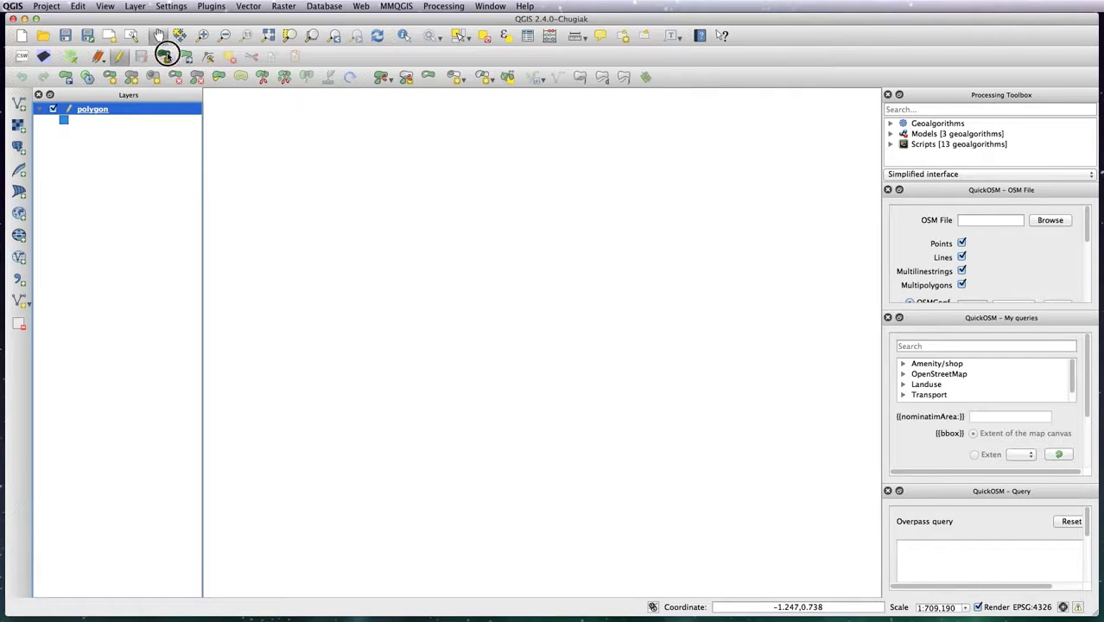
{"action": "left_click", "coordinate": [470, 180]}
{"action": "left_click", "coordinate": [506, 196]}
{"action": "left_click", "coordinate": [543, 232]}
{"action": "left_click", "coordinate": [545, 265]}
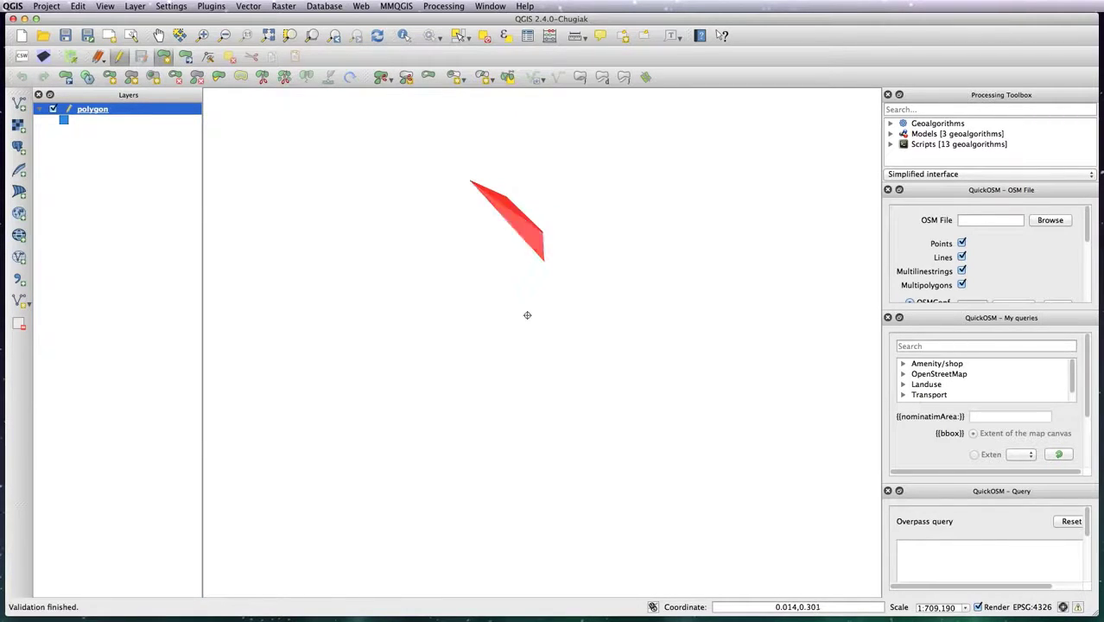
{"action": "left_click", "coordinate": [540, 298]}
{"action": "left_click", "coordinate": [457, 343]}
{"action": "left_click", "coordinate": [433, 326]}
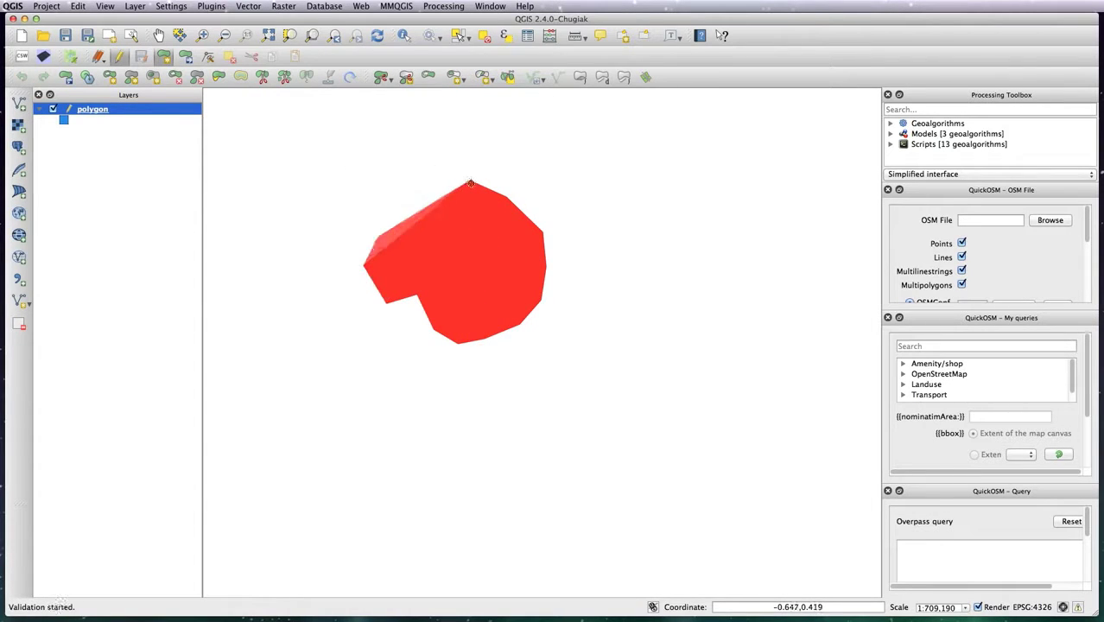
{"action": "left_click", "coordinate": [371, 140]}
{"action": "left_click", "coordinate": [402, 168]}
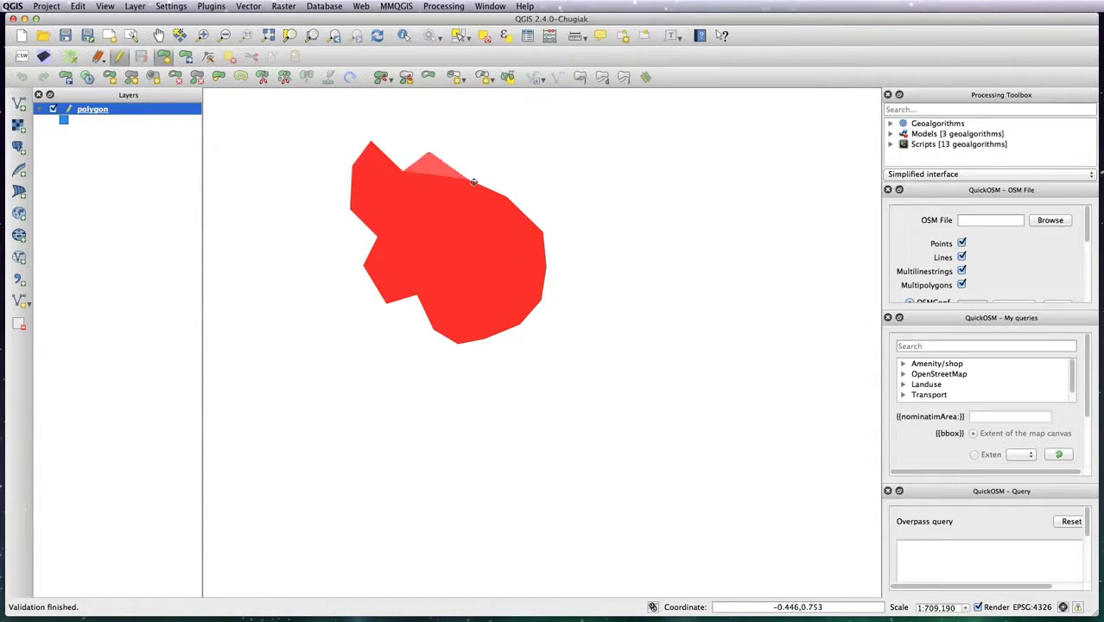
{"action": "left_click", "coordinate": [429, 151]}
{"action": "left_click", "coordinate": [442, 177]}
{"action": "right_click", "coordinate": [472, 182]}
{"action": "left_click", "coordinate": [729, 339]}
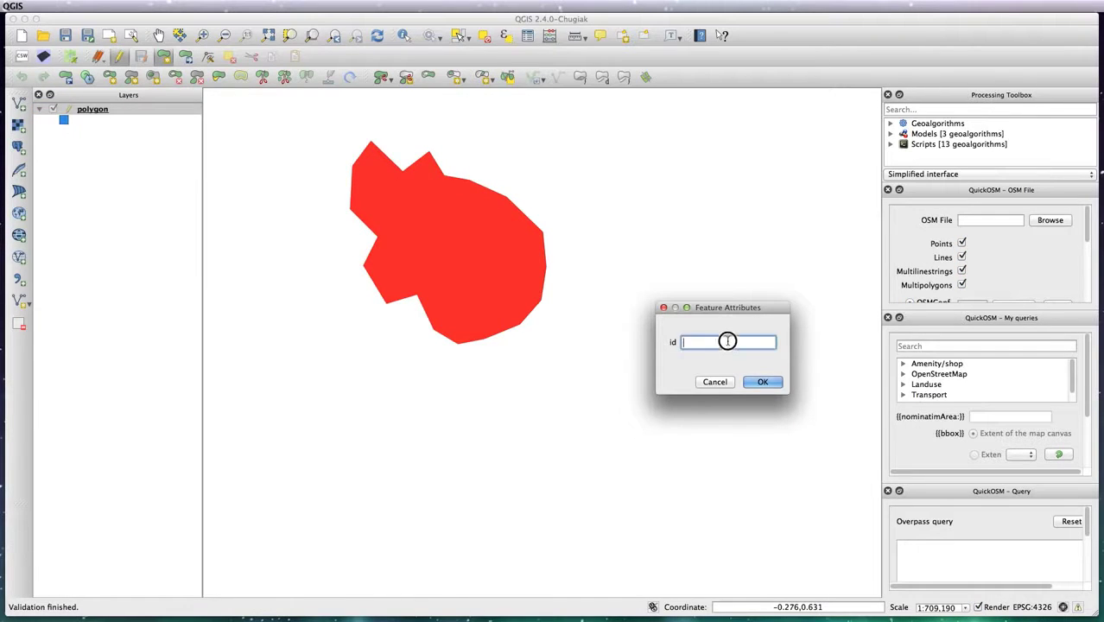
{"action": "type", "text": "1"}
{"action": "left_click", "coordinate": [763, 382]}
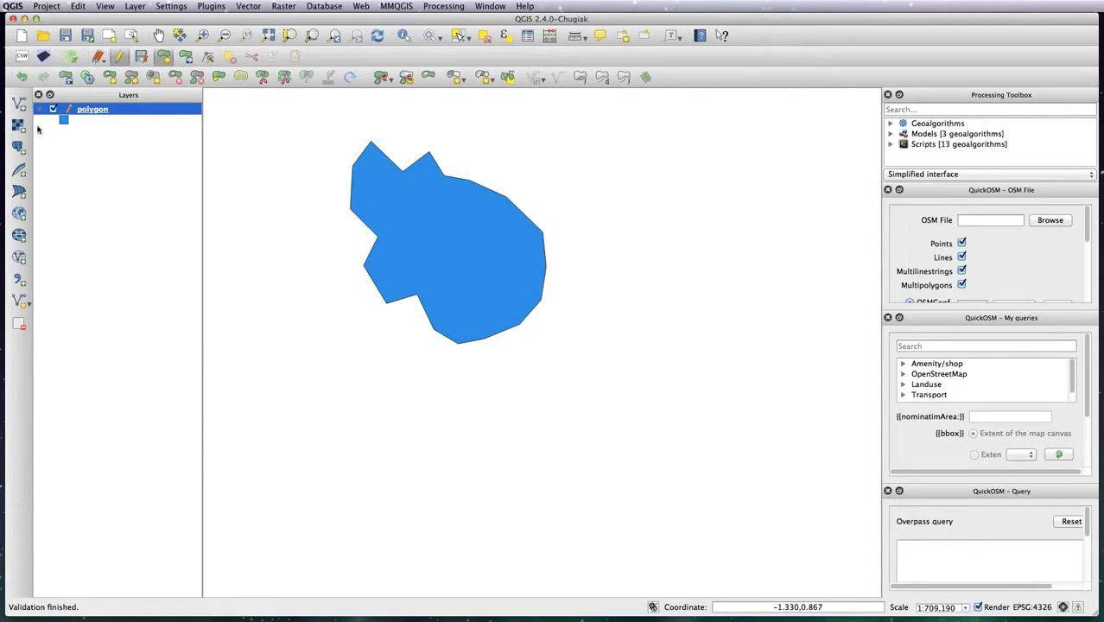
Create a new line shapefile layer saved as 'line'
{"action": "left_click", "coordinate": [19, 302]}
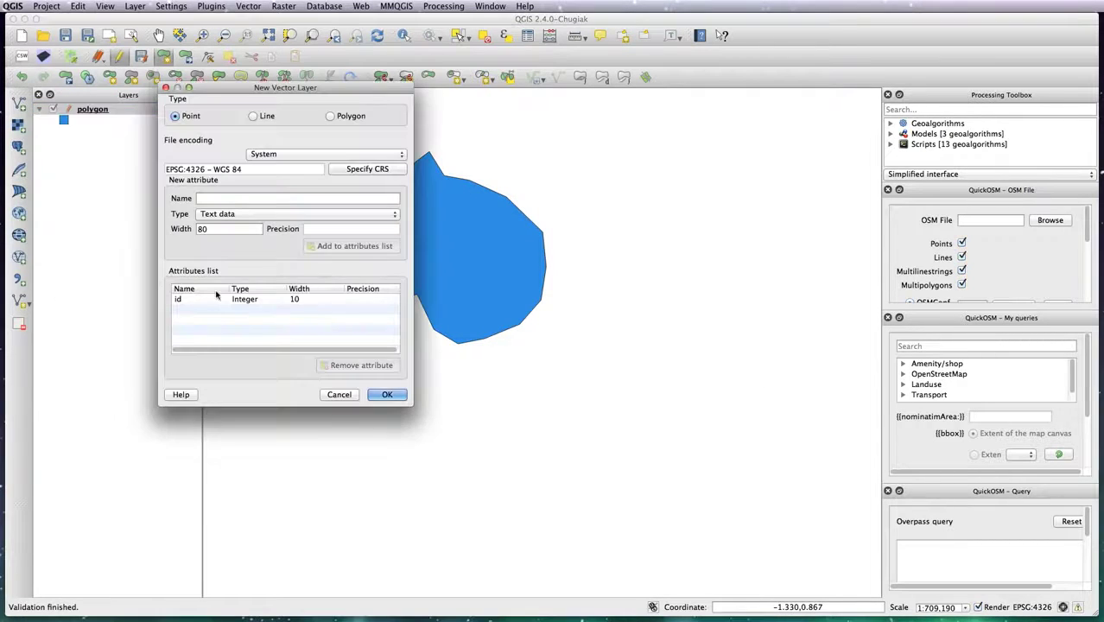
{"action": "left_click", "coordinate": [259, 115]}
{"action": "left_click", "coordinate": [387, 395]}
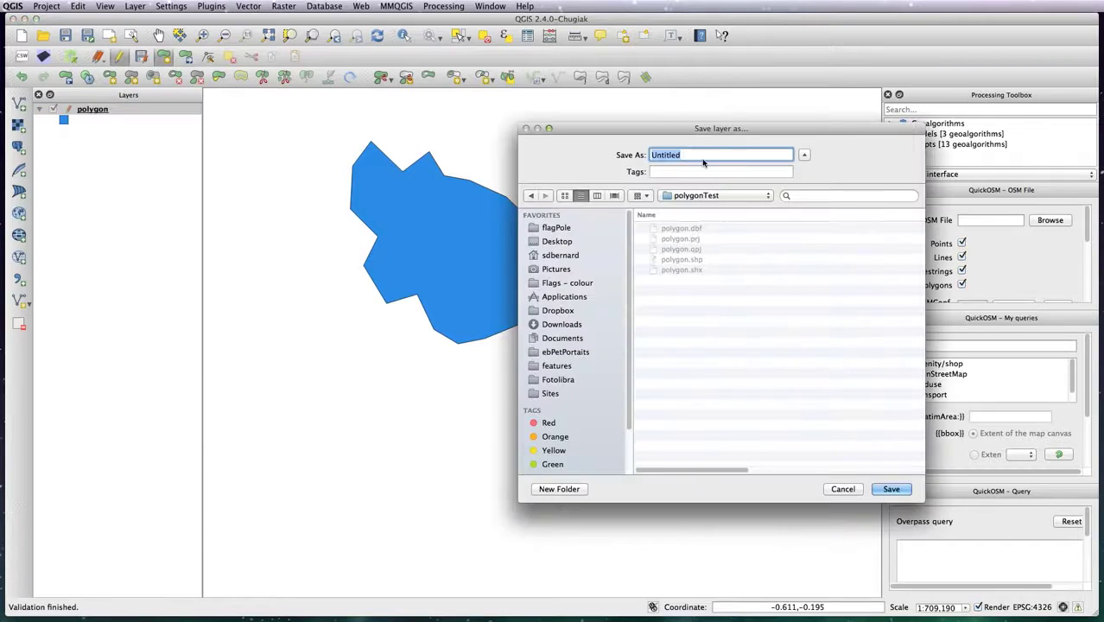
{"action": "key", "text": "BackSpace"}
{"action": "type", "text": "line"}
{"action": "key", "text": "Return"}
Enable editing on the line layer and draw a first line across the polygon's upper part
{"action": "left_click", "coordinate": [118, 109]}
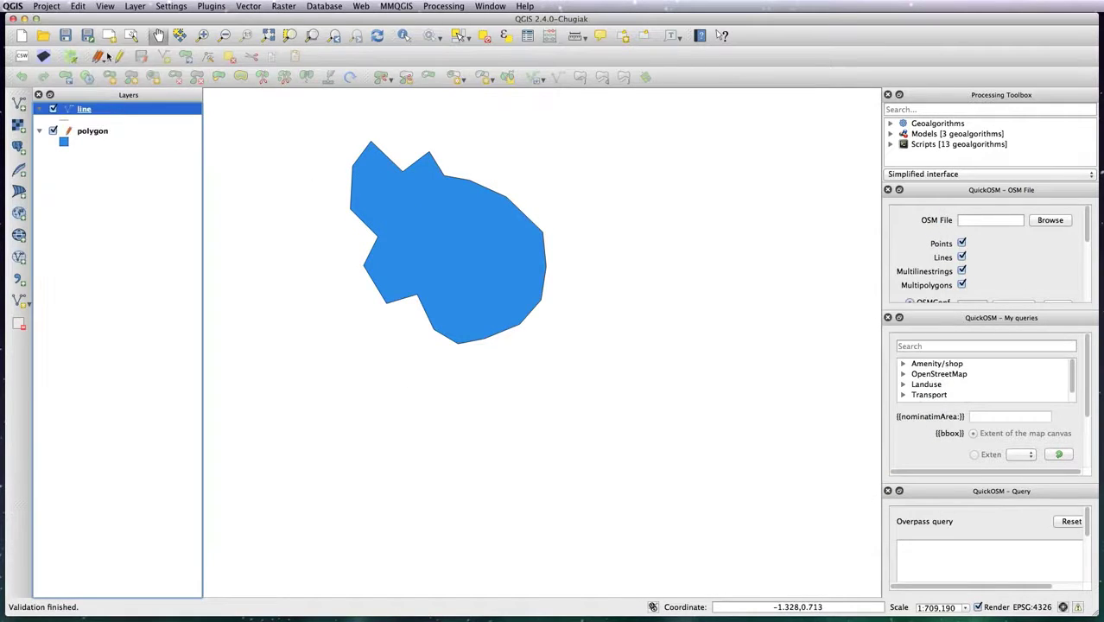
{"action": "left_click", "coordinate": [119, 56]}
{"action": "left_click", "coordinate": [166, 56]}
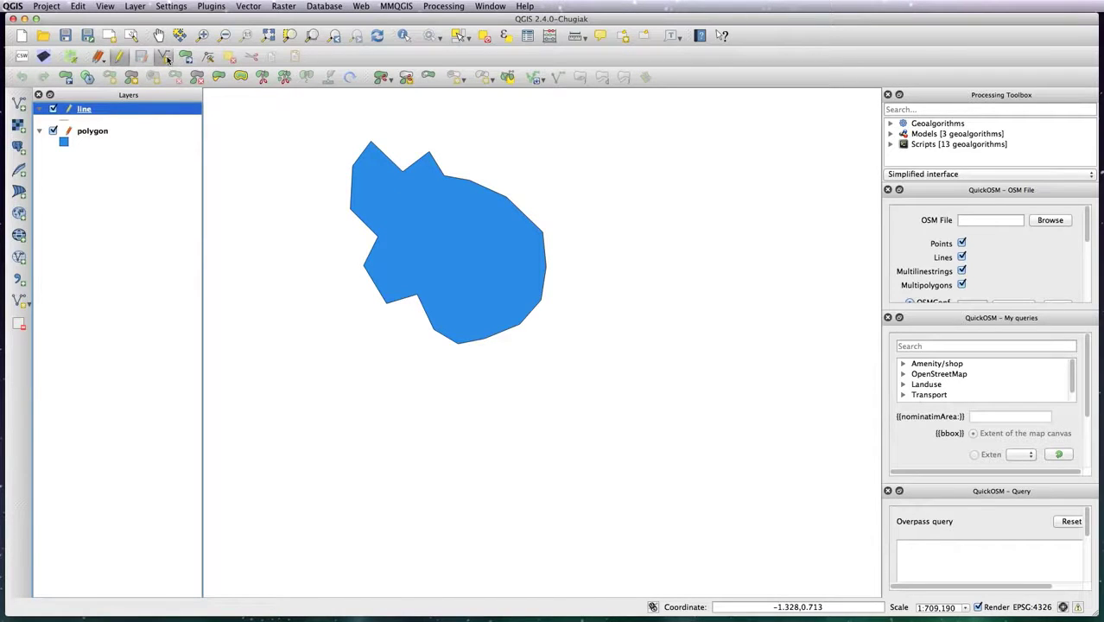
{"action": "left_click", "coordinate": [357, 234]}
{"action": "left_click", "coordinate": [389, 216]}
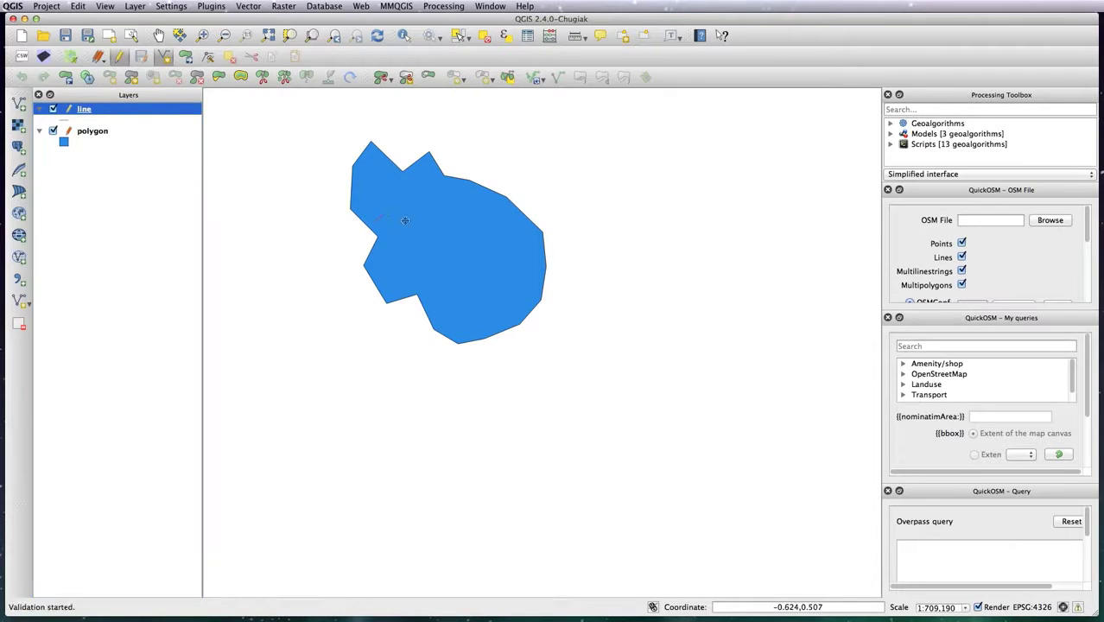
{"action": "left_click", "coordinate": [432, 209]}
{"action": "left_click", "coordinate": [482, 182]}
{"action": "right_click", "coordinate": [489, 176]}
{"action": "left_click", "coordinate": [718, 341]}
{"action": "type", "text": "1"}
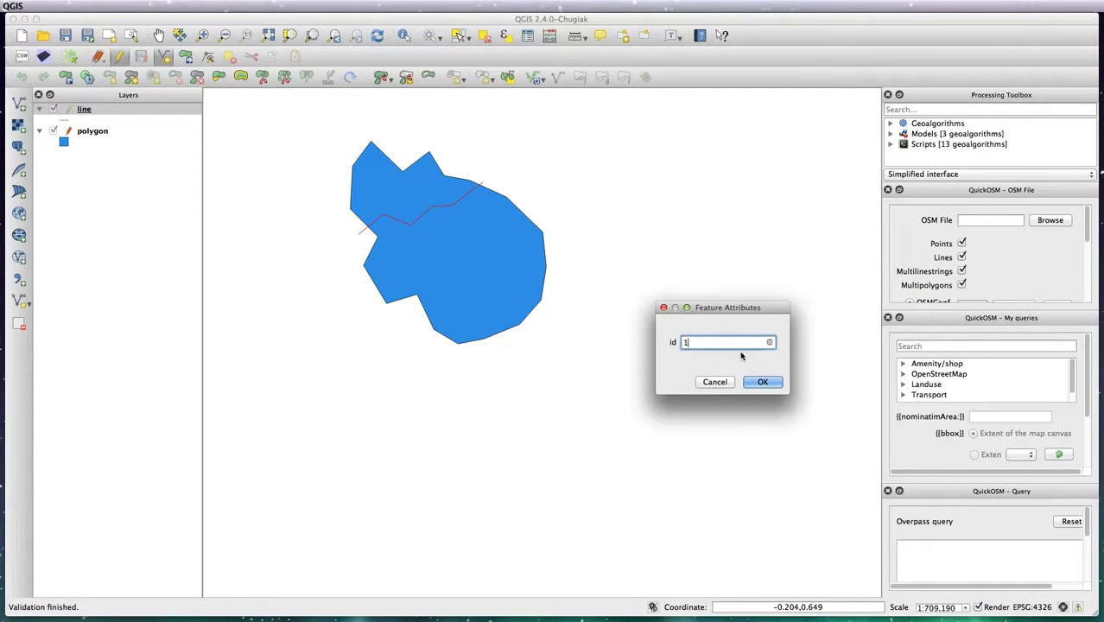
{"action": "left_click", "coordinate": [763, 382]}
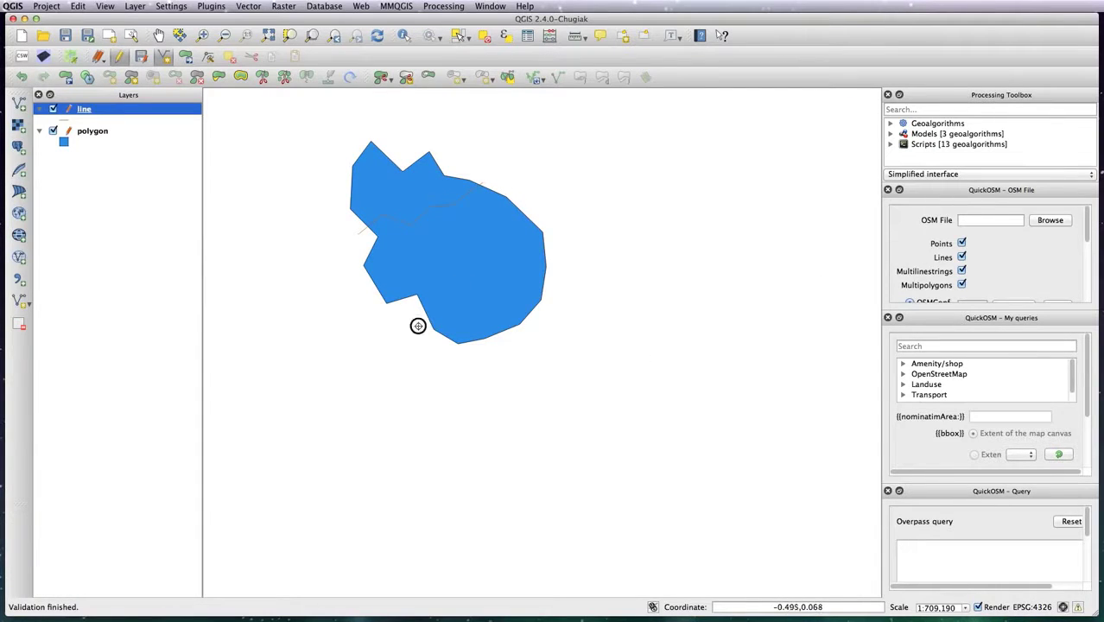
Draw a second line from below the polygon to beyond its upper-right edge
{"action": "left_click", "coordinate": [484, 263]}
{"action": "left_click", "coordinate": [507, 256]}
{"action": "left_click", "coordinate": [542, 209]}
{"action": "right_click", "coordinate": [542, 209]}
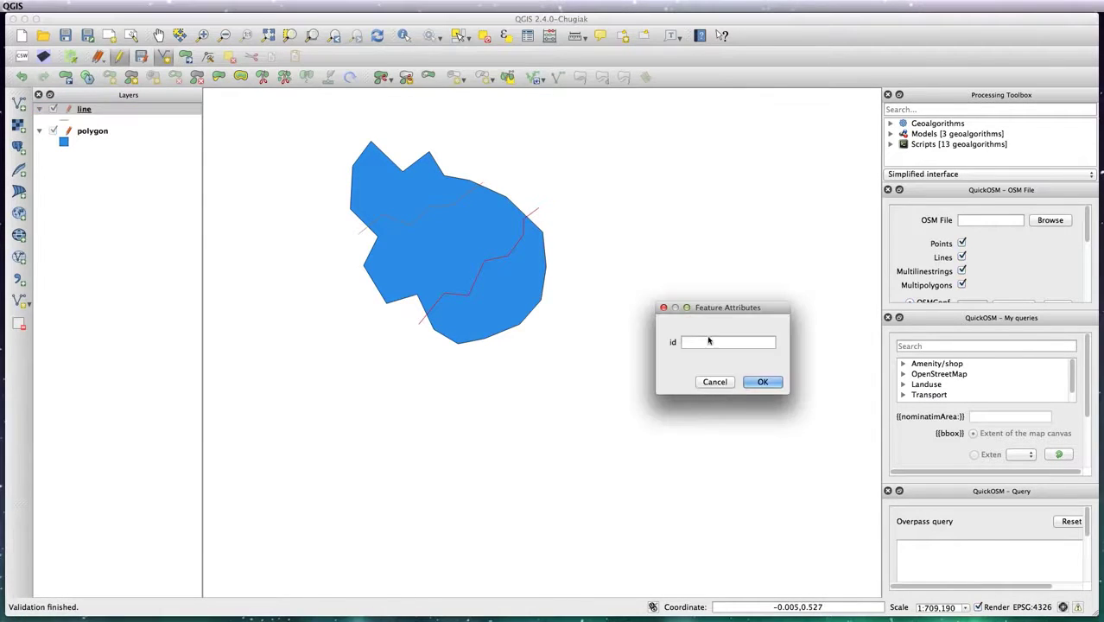
{"action": "left_click", "coordinate": [761, 382]}
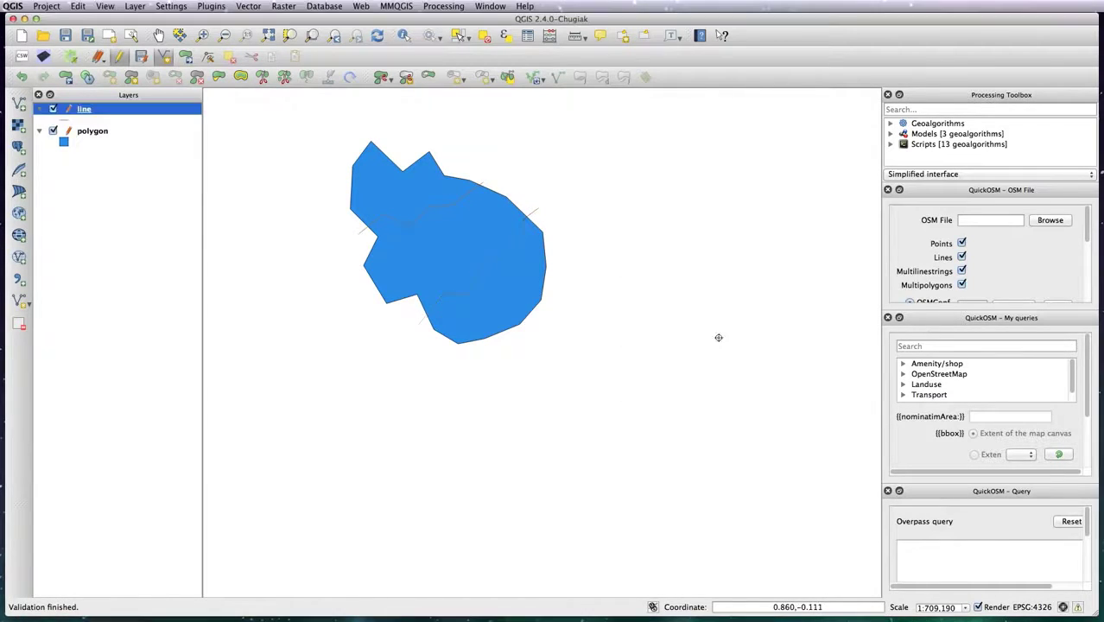
Draw a third line from above the polygon down past its bottom edge
{"action": "left_click", "coordinate": [403, 158]}
{"action": "left_click", "coordinate": [439, 215]}
{"action": "left_click", "coordinate": [485, 288]}
{"action": "left_click", "coordinate": [495, 316]}
{"action": "left_click", "coordinate": [513, 350]}
{"action": "right_click", "coordinate": [512, 350]}
{"action": "left_click", "coordinate": [744, 339]}
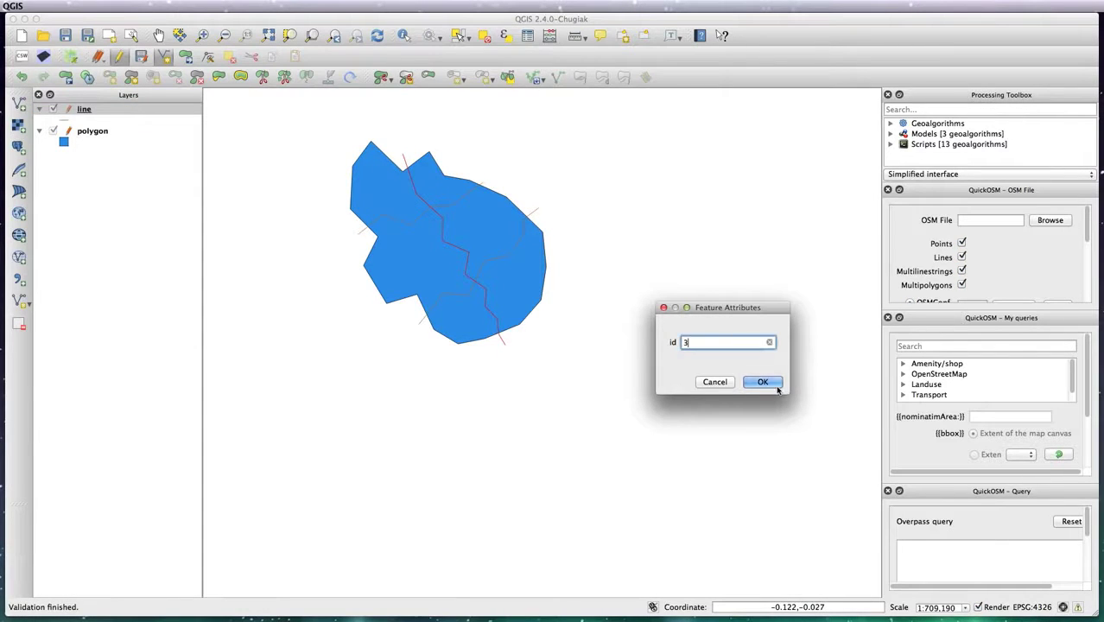
{"action": "left_click", "coordinate": [762, 382]}
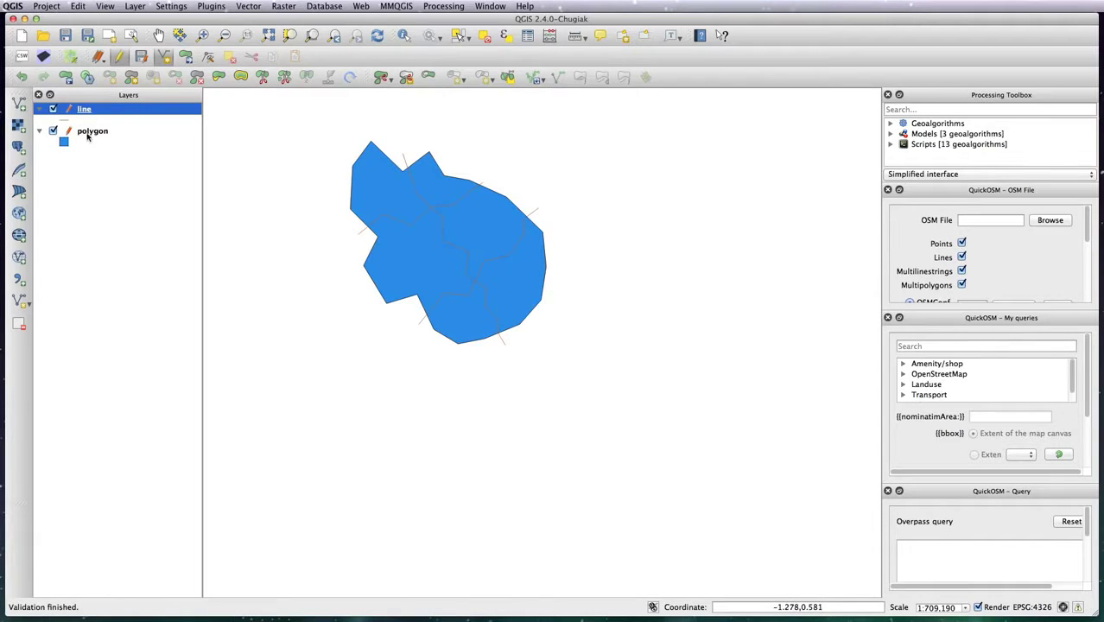
Stop editing the line and polygon layers, saving the changes to both
{"action": "left_click", "coordinate": [118, 57]}
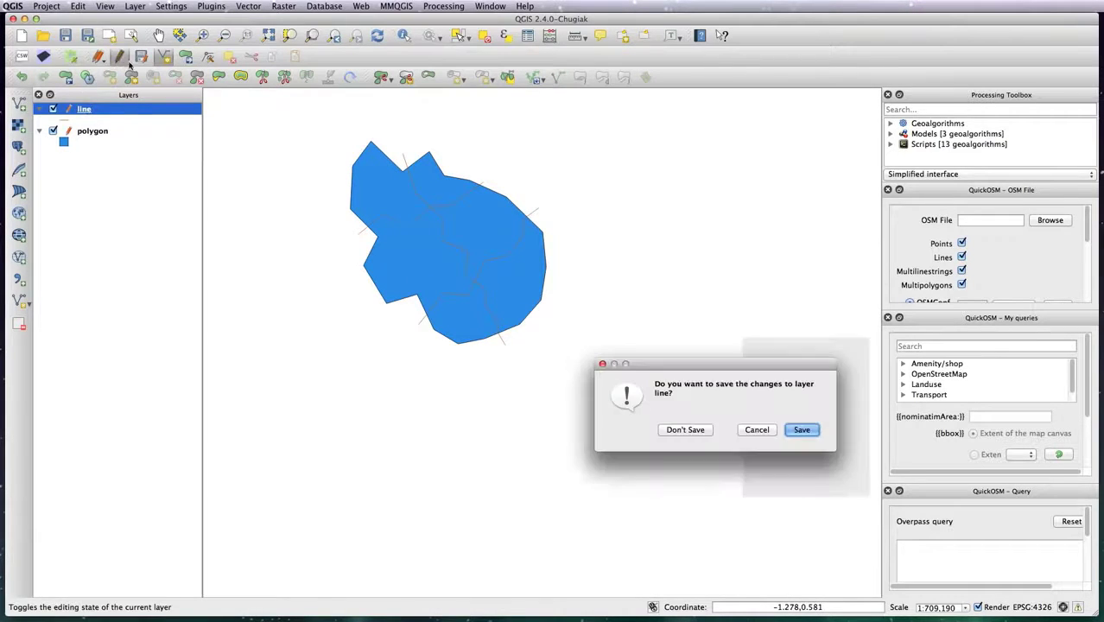
{"action": "left_click", "coordinate": [803, 433]}
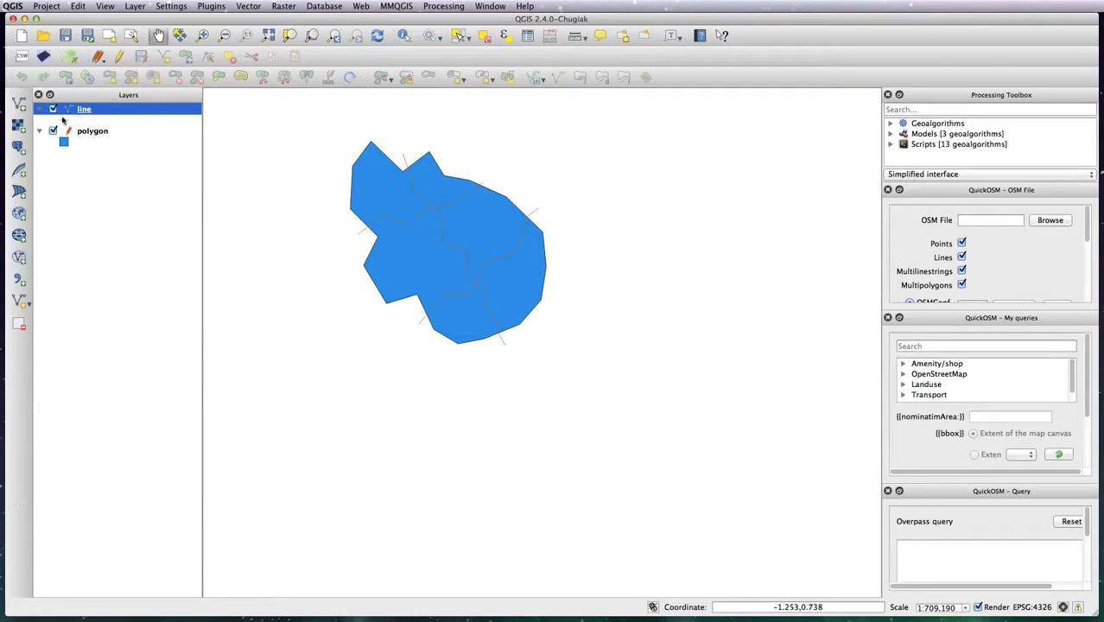
{"action": "left_click", "coordinate": [93, 130]}
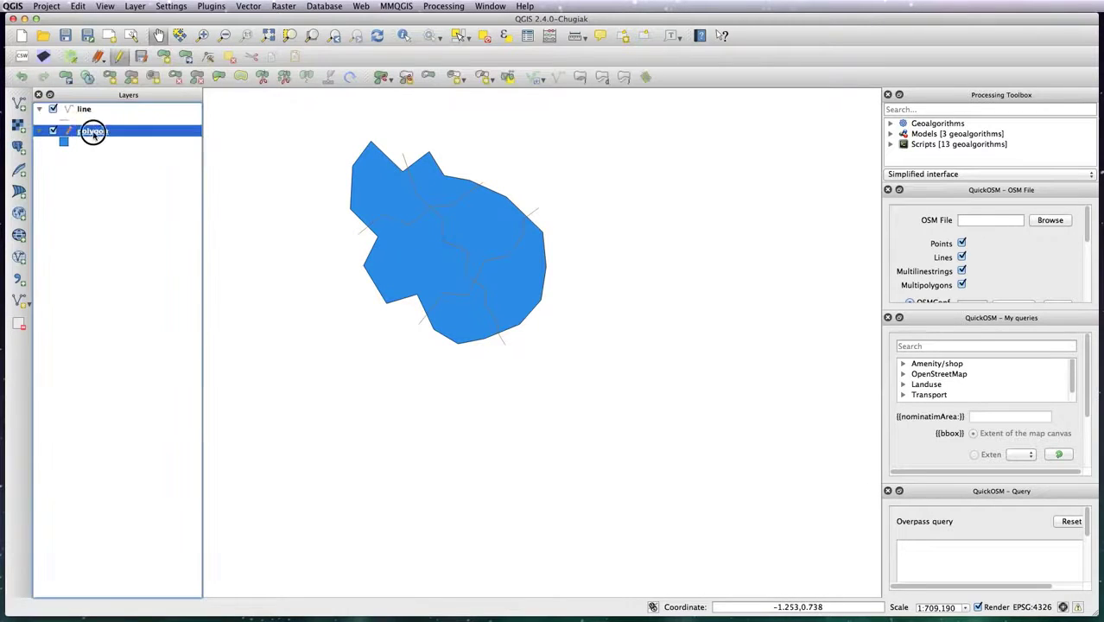
{"action": "left_click", "coordinate": [119, 56]}
{"action": "left_click", "coordinate": [809, 427]}
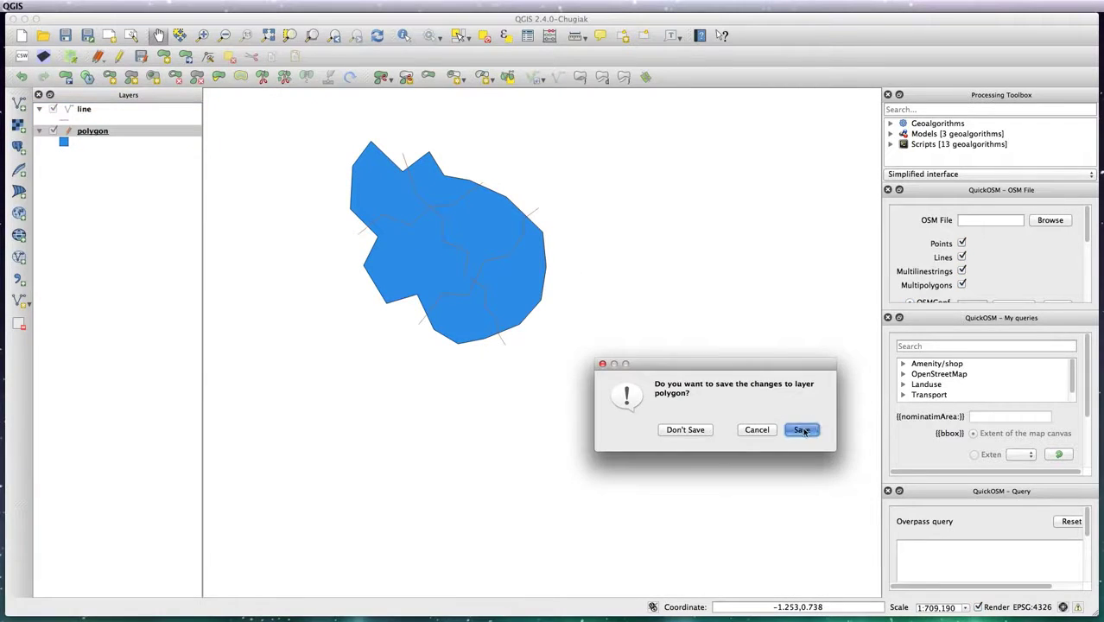
Duplicate the polygon layer as 'polygon copy' and select the copy
{"action": "right_click", "coordinate": [98, 133]}
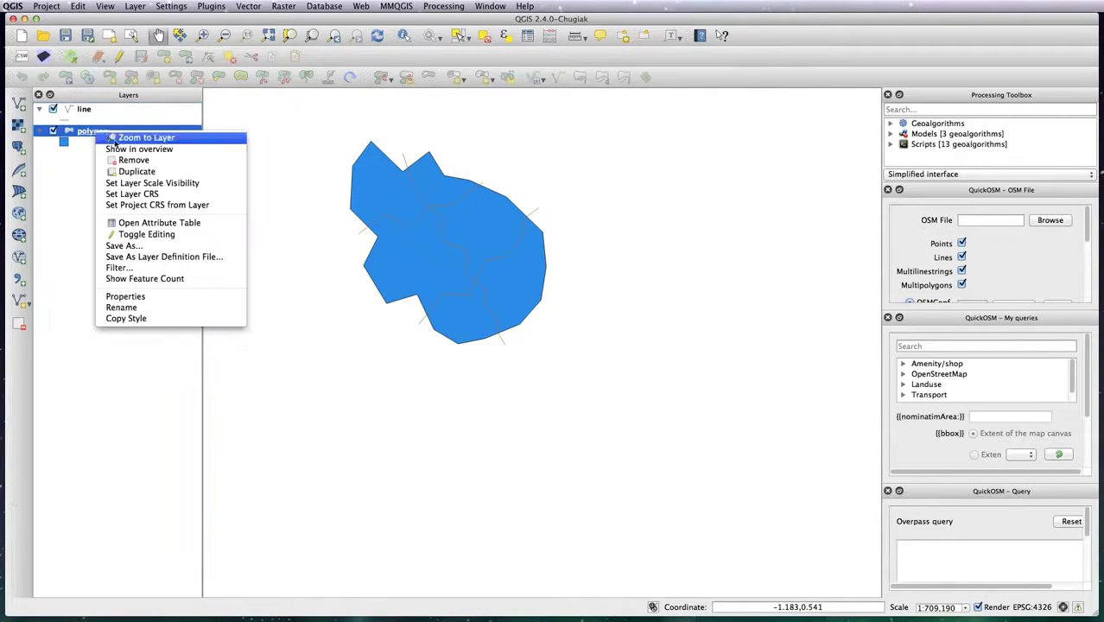
{"action": "left_click", "coordinate": [131, 171]}
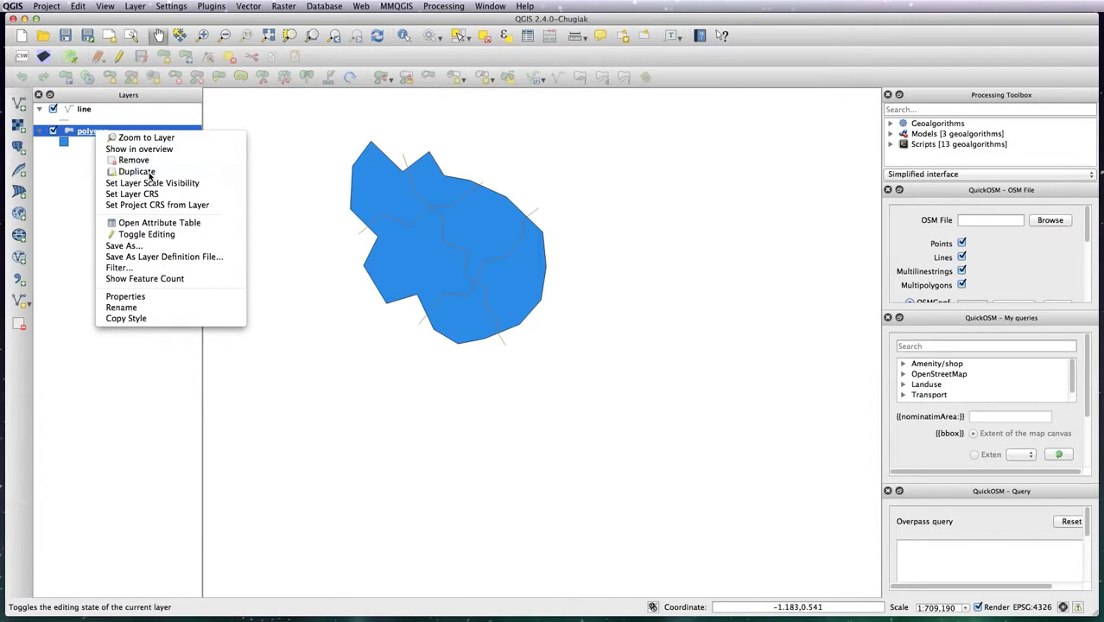
{"action": "left_click", "coordinate": [92, 154]}
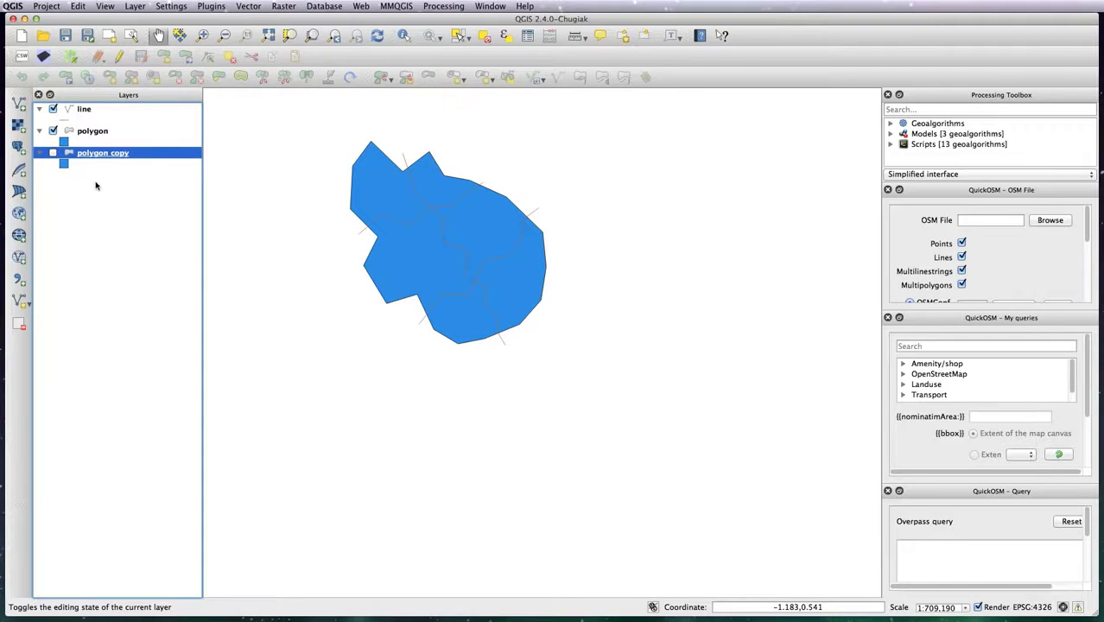
Enable editing on polygon, then select the polygon and the line crossing from the top notch
{"action": "left_click", "coordinate": [91, 131]}
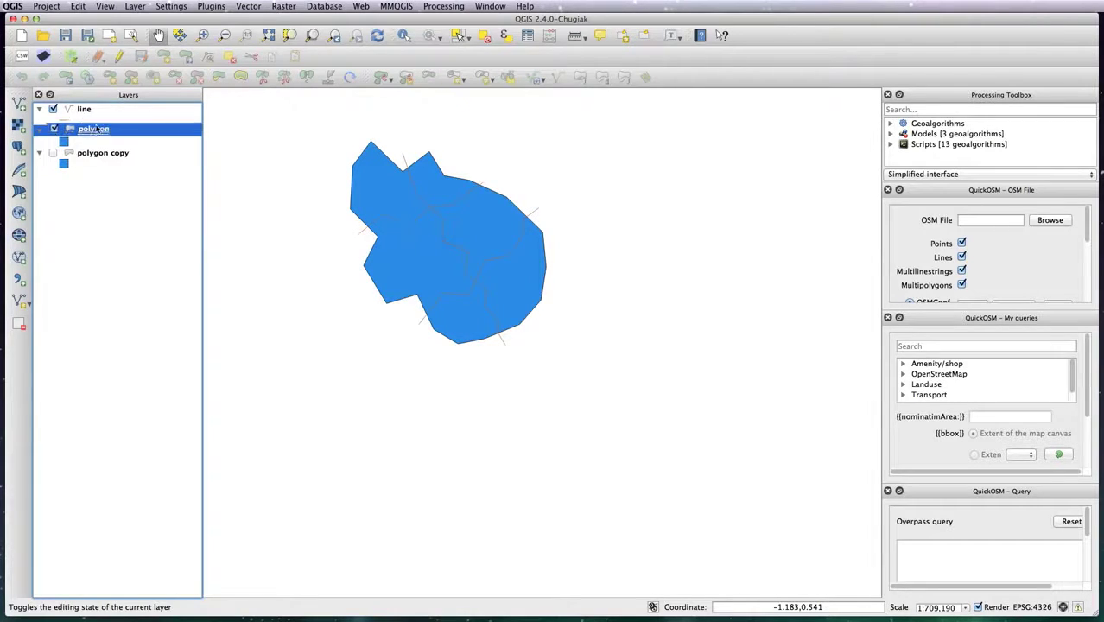
{"action": "left_click", "coordinate": [118, 56]}
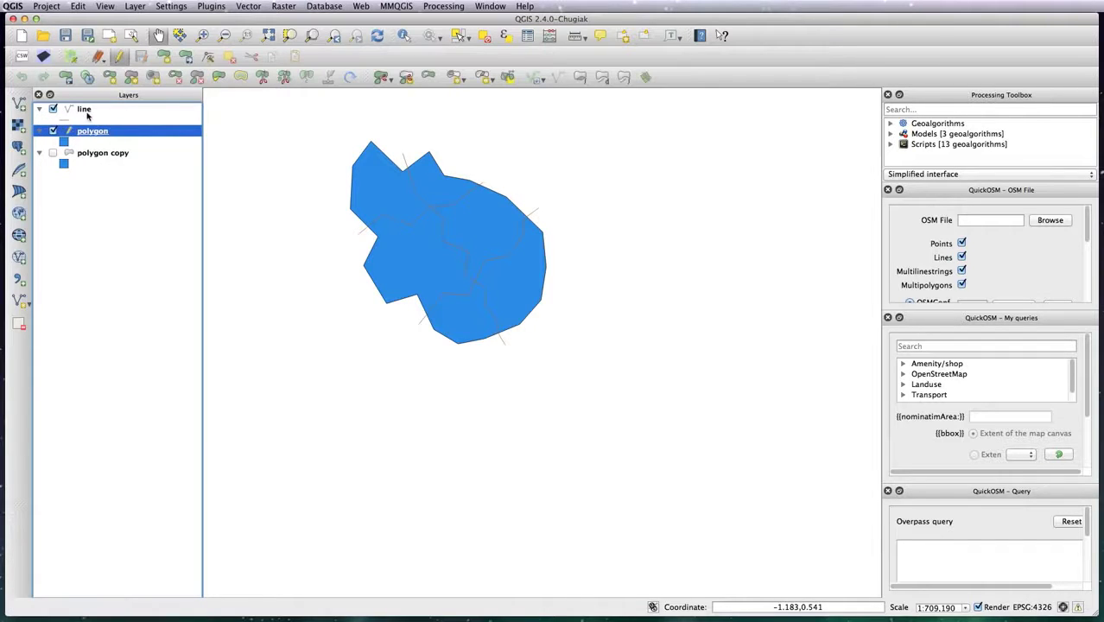
{"action": "left_click", "coordinate": [459, 36]}
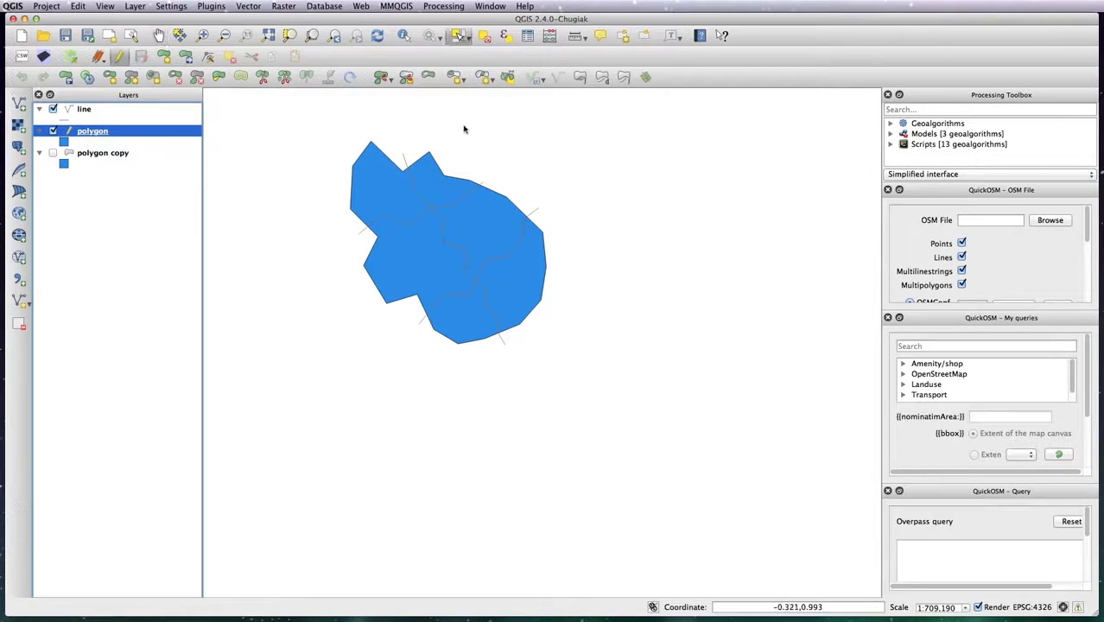
{"action": "left_click", "coordinate": [482, 237]}
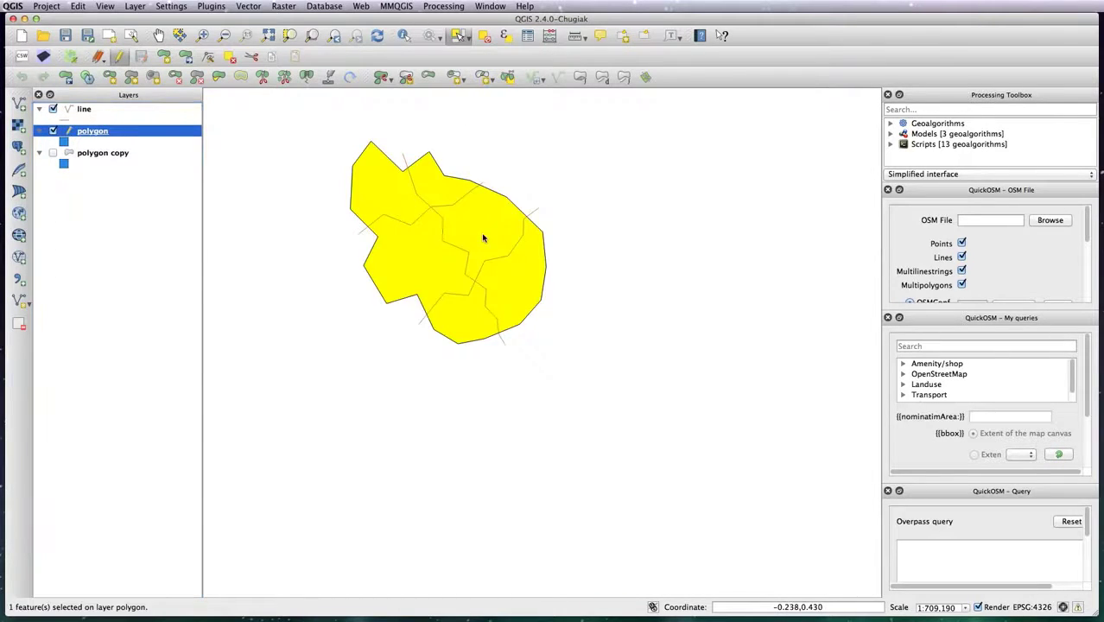
{"action": "left_click", "coordinate": [86, 109]}
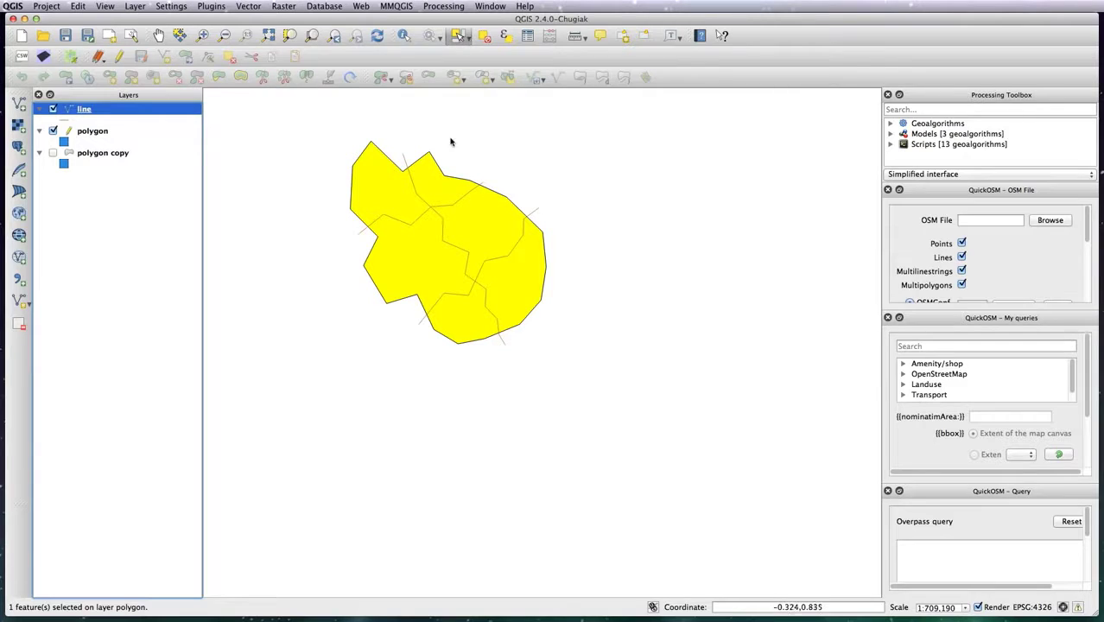
{"action": "left_click", "coordinate": [407, 165]}
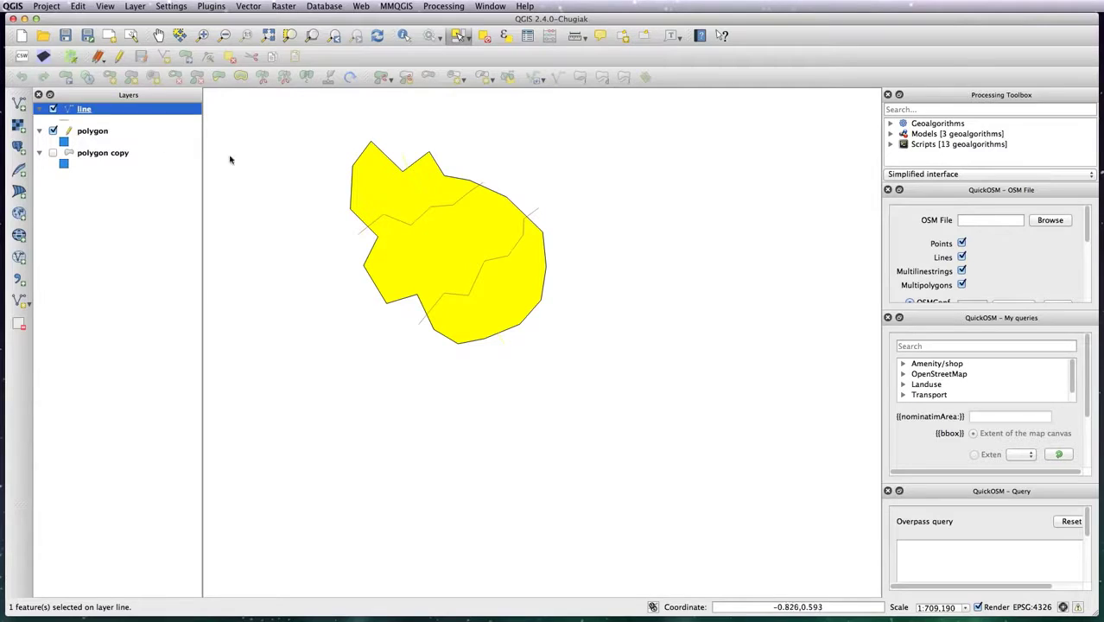
{"action": "left_click", "coordinate": [102, 130]}
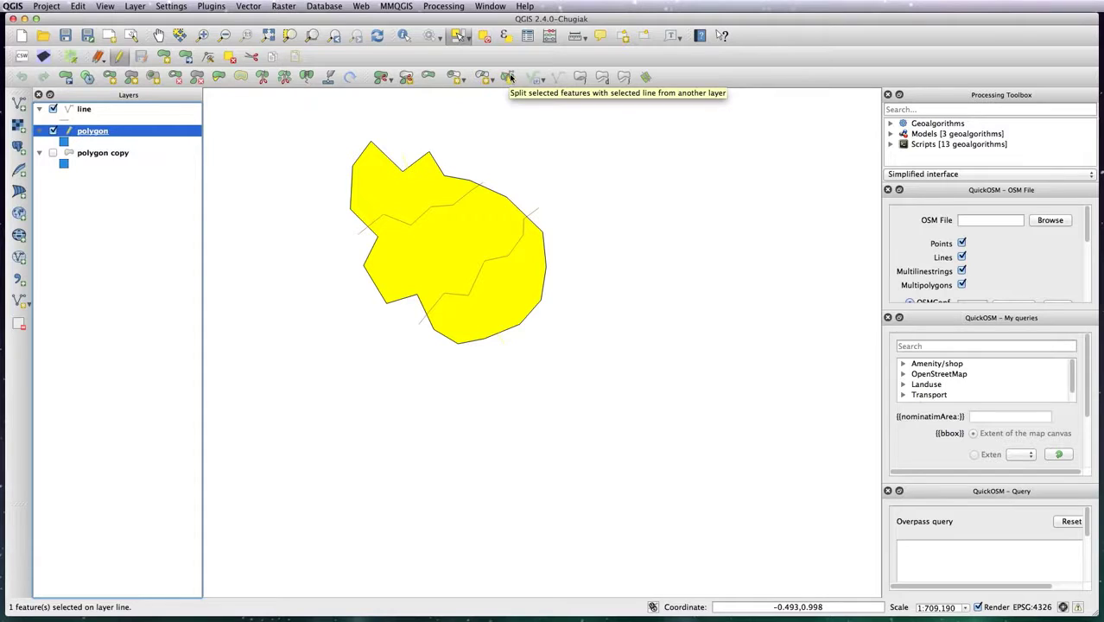
Split the polygon by the selected line with 'line' as splitter, then check both parts
{"action": "left_click", "coordinate": [508, 79]}
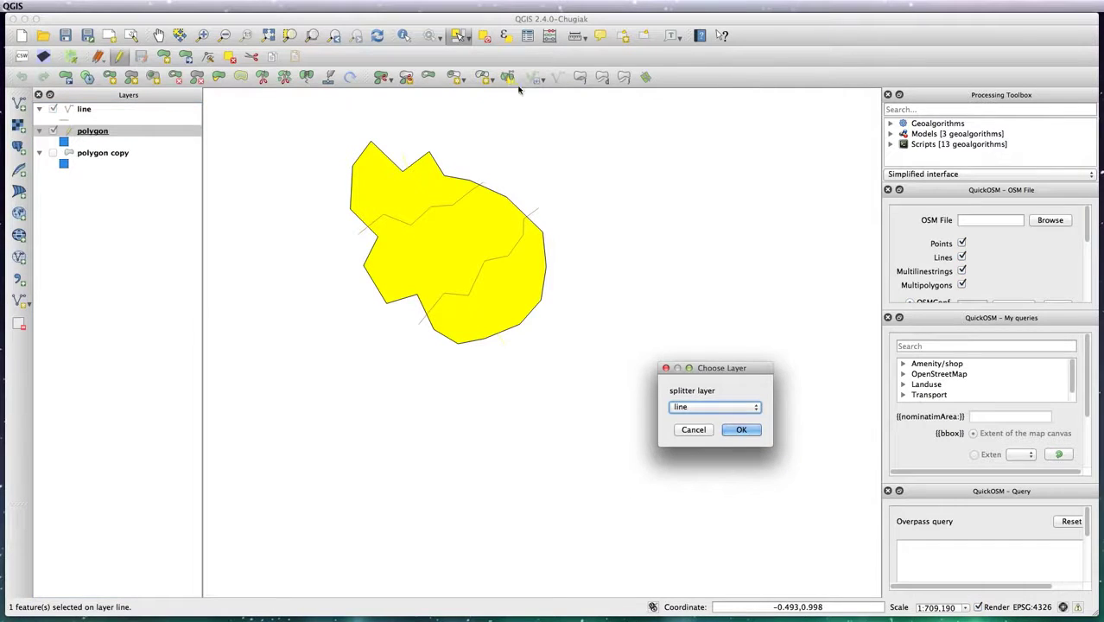
{"action": "left_click", "coordinate": [739, 429]}
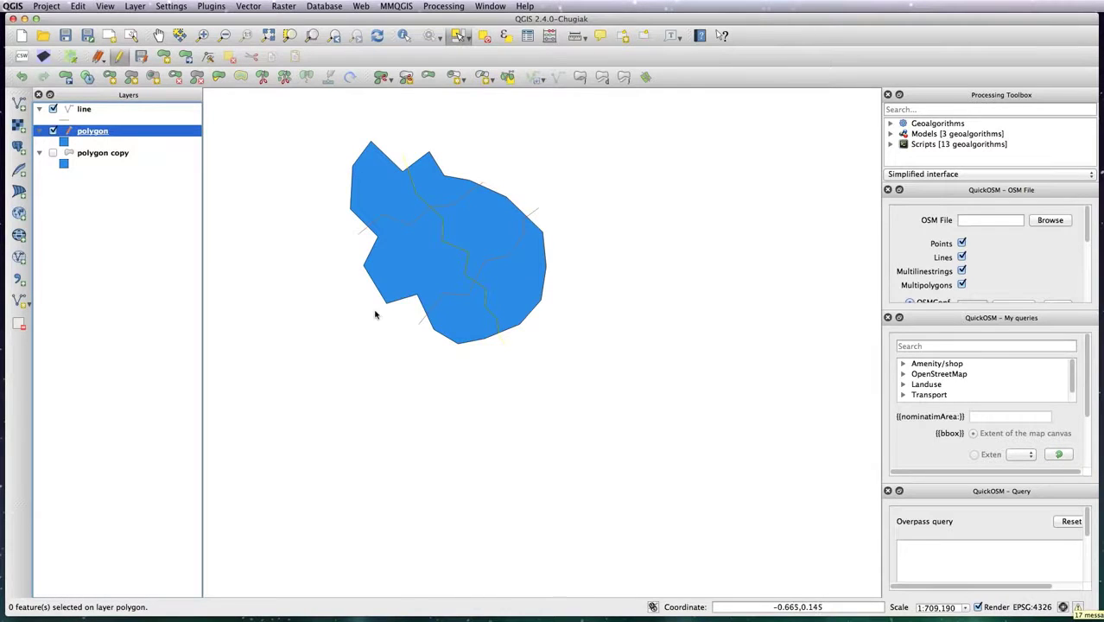
{"action": "left_click", "coordinate": [407, 263]}
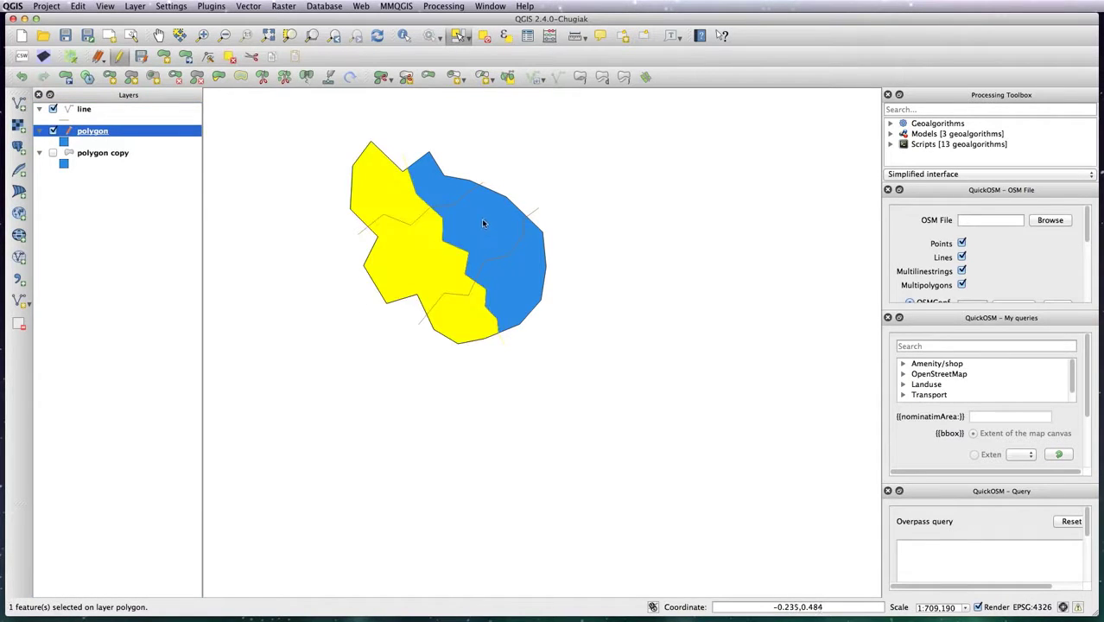
{"action": "left_click", "coordinate": [425, 257]}
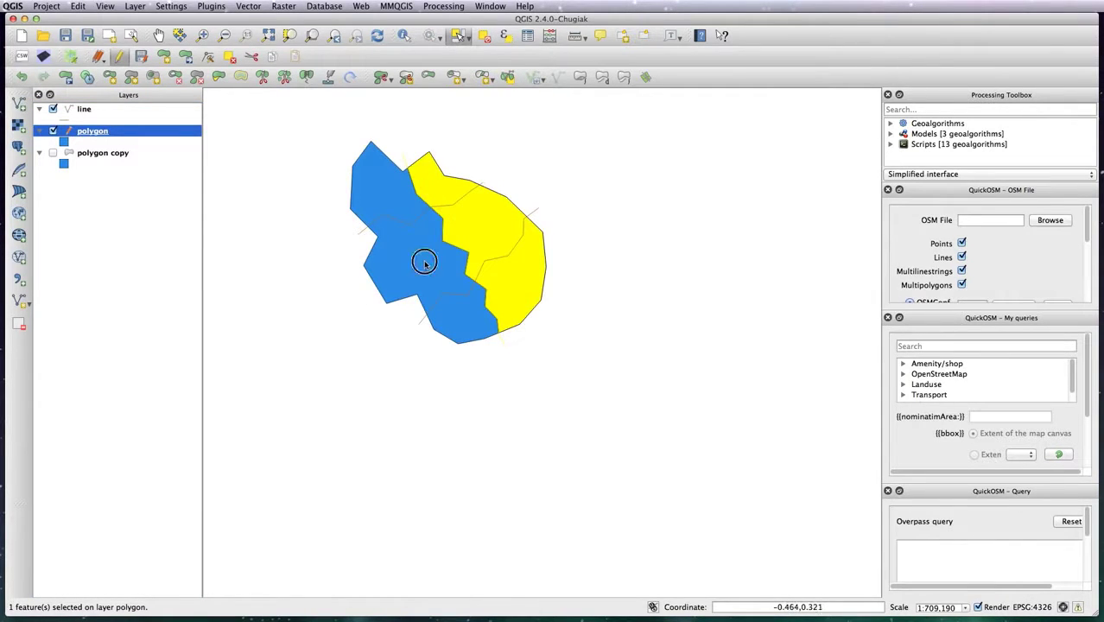
{"action": "left_click", "coordinate": [469, 38]}
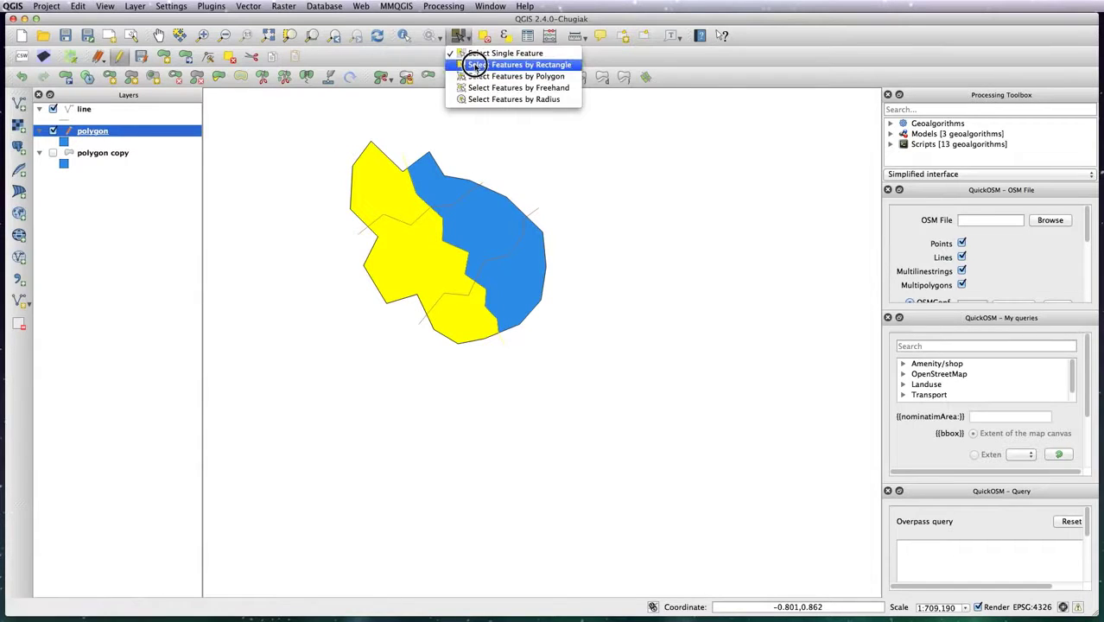
Rectangle-select both polygon halves and select the line entering the polygon's left side
{"action": "left_click", "coordinate": [471, 61]}
{"action": "left_click_drag", "start_coordinate": [346, 164], "coordinate": [606, 353]}
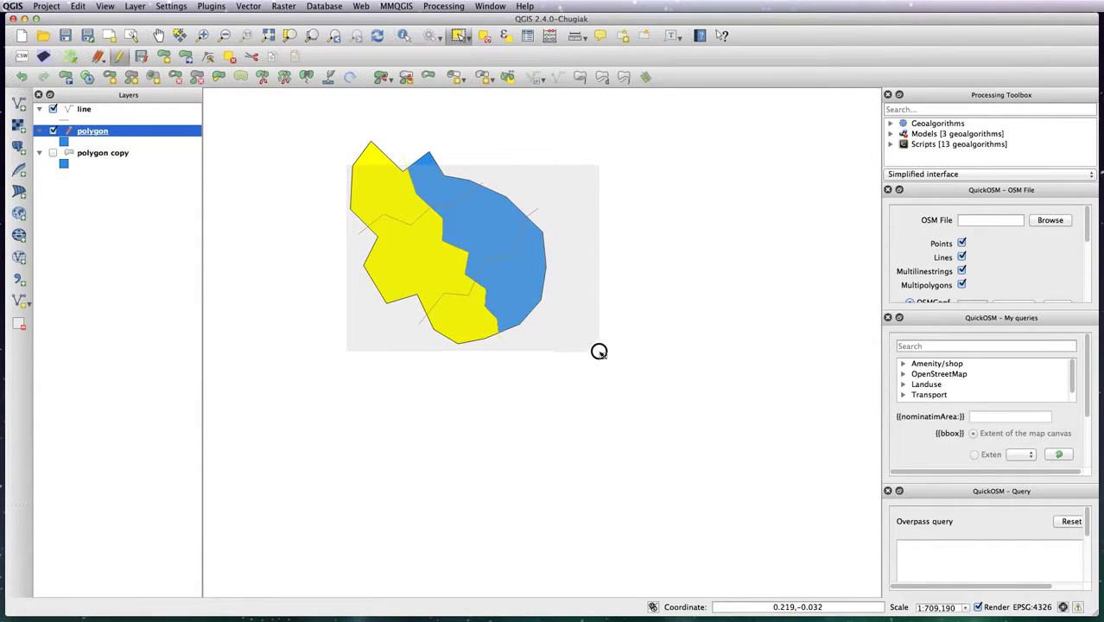
{"action": "left_click", "coordinate": [83, 111]}
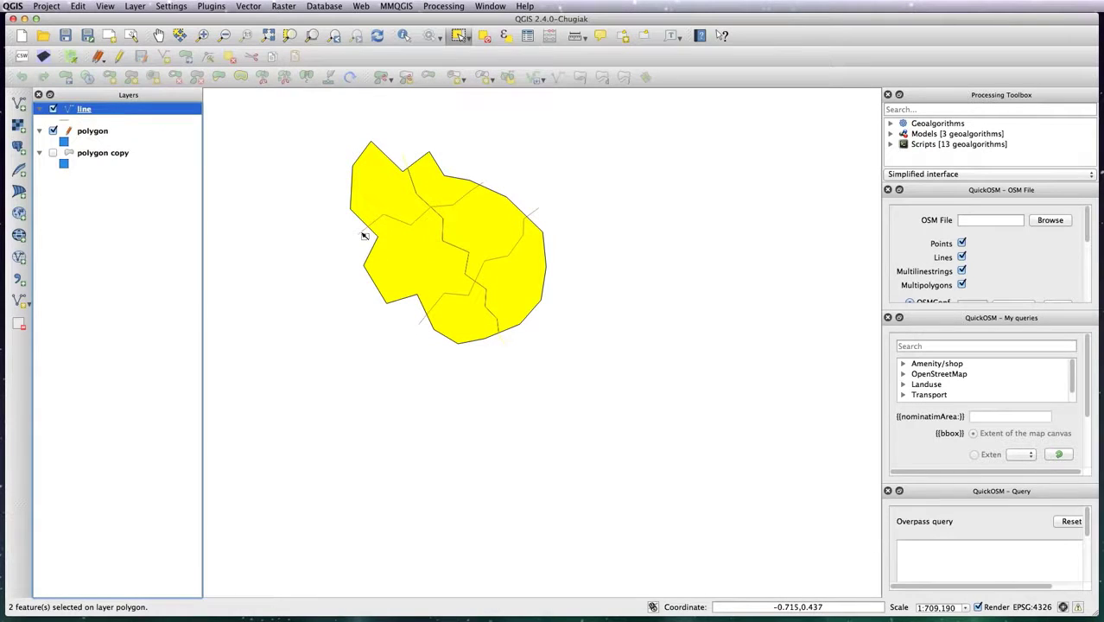
{"action": "left_click", "coordinate": [460, 36]}
{"action": "left_click", "coordinate": [470, 42]}
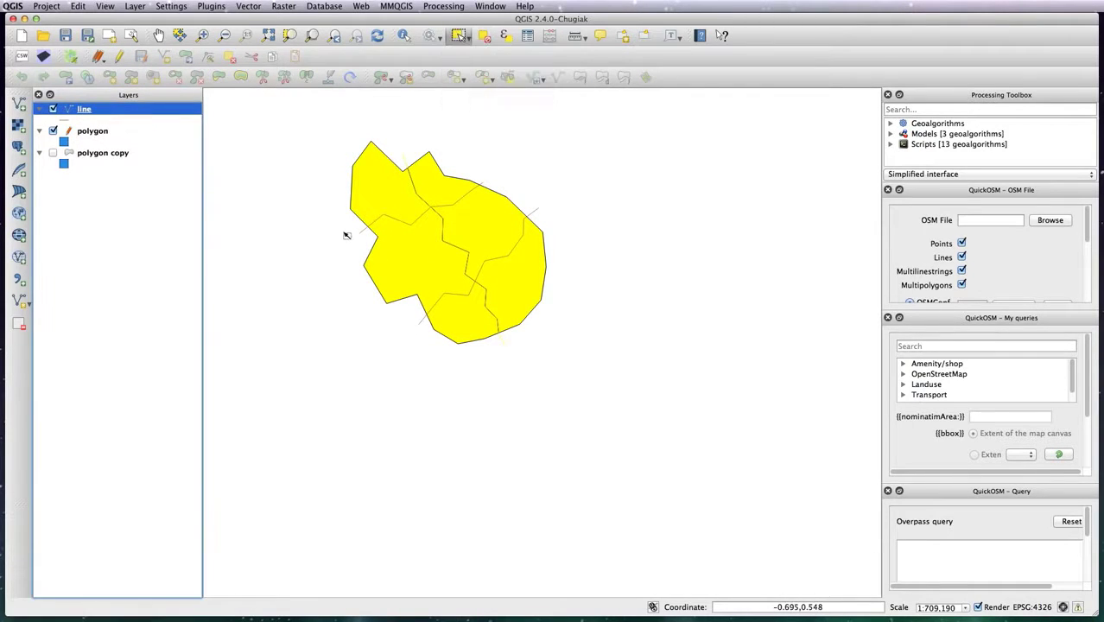
{"action": "left_click", "coordinate": [362, 235]}
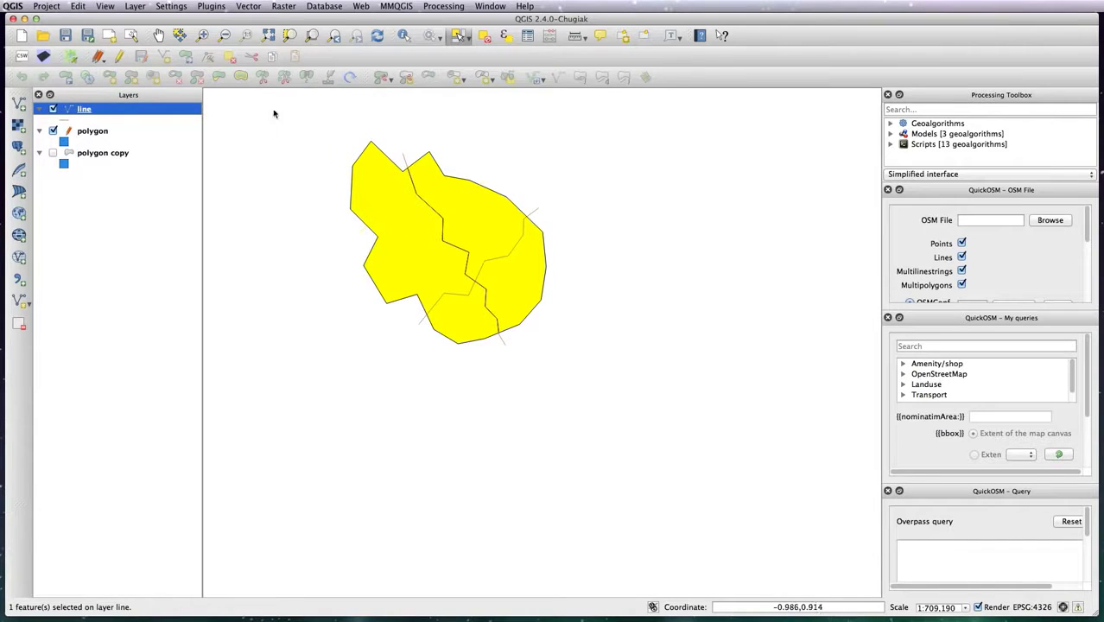
Split both halves with that line using the line layer, then check the resulting pieces
{"action": "left_click", "coordinate": [119, 131]}
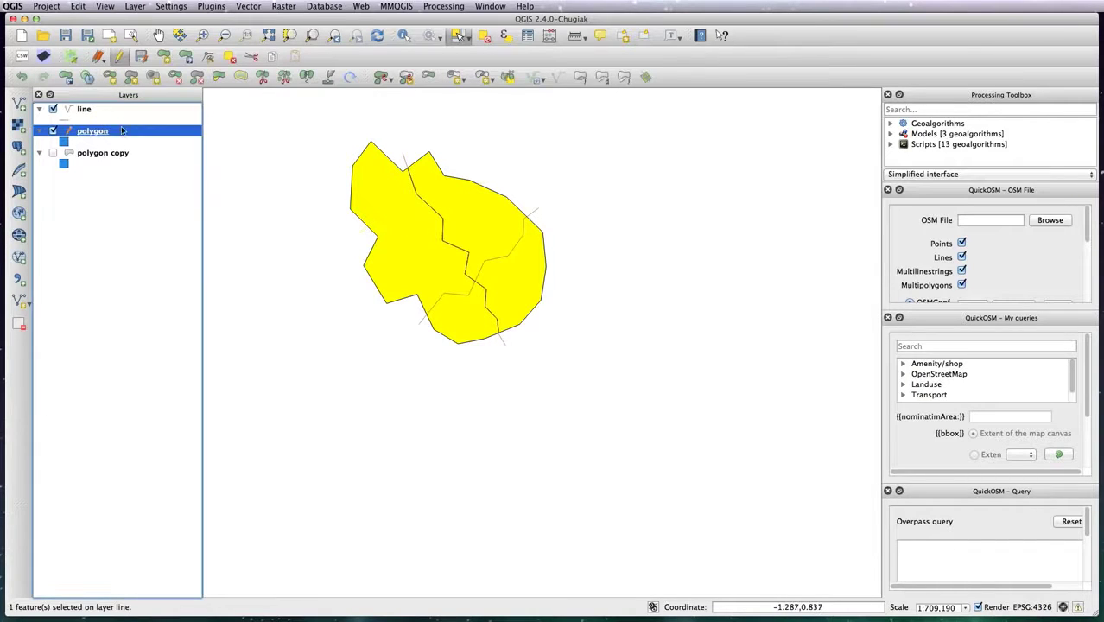
{"action": "left_click", "coordinate": [507, 78]}
{"action": "left_click", "coordinate": [740, 429]}
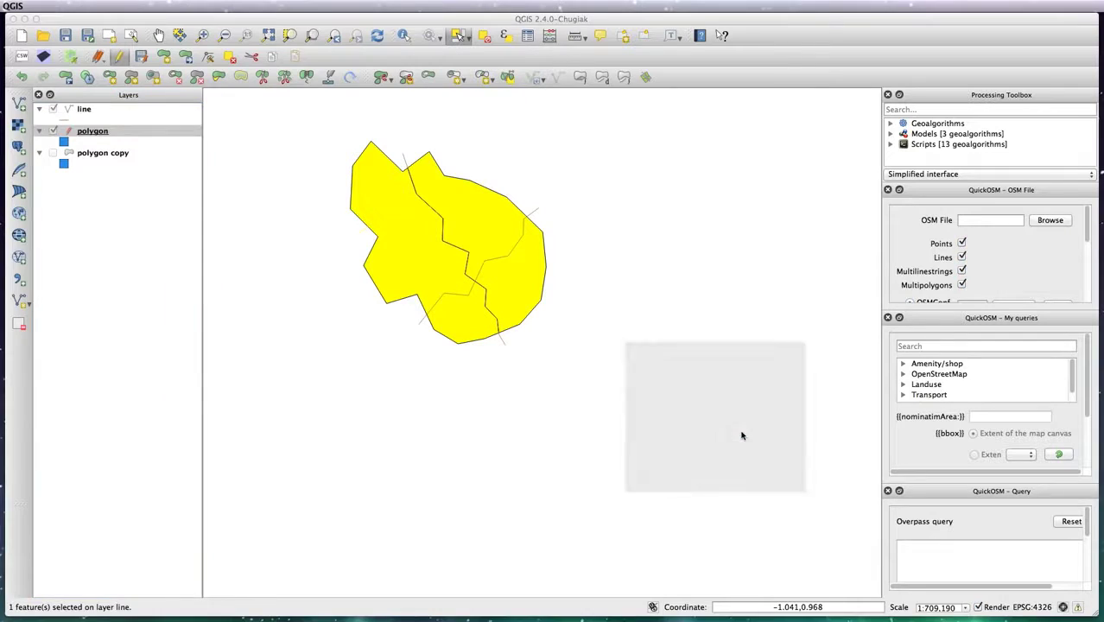
{"action": "left_click", "coordinate": [413, 186]}
{"action": "left_click", "coordinate": [458, 224]}
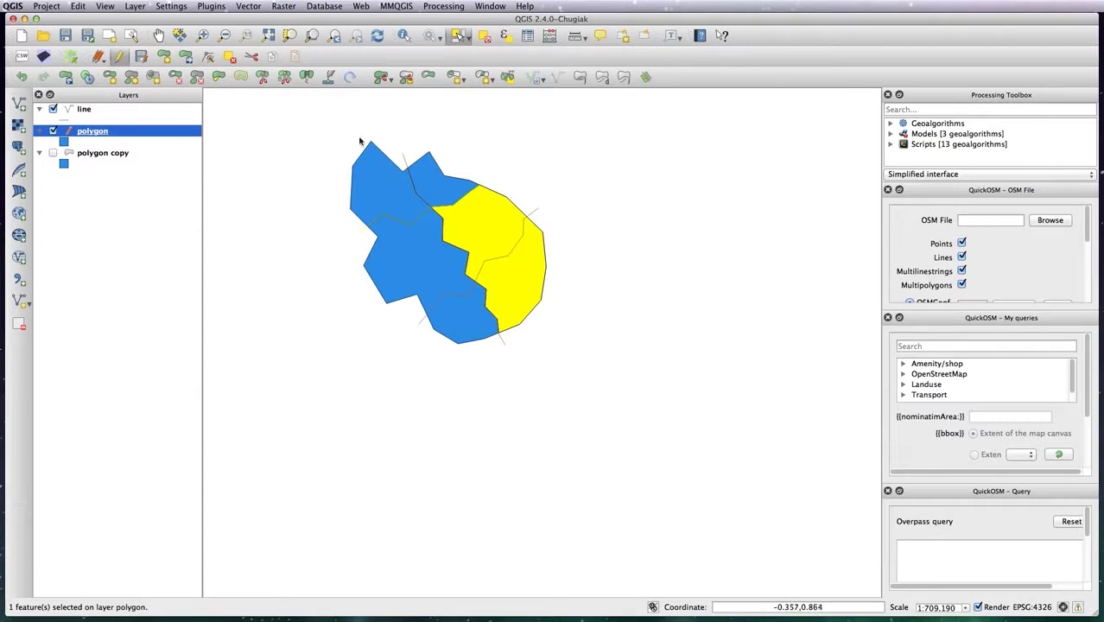
{"action": "left_click", "coordinate": [469, 39]}
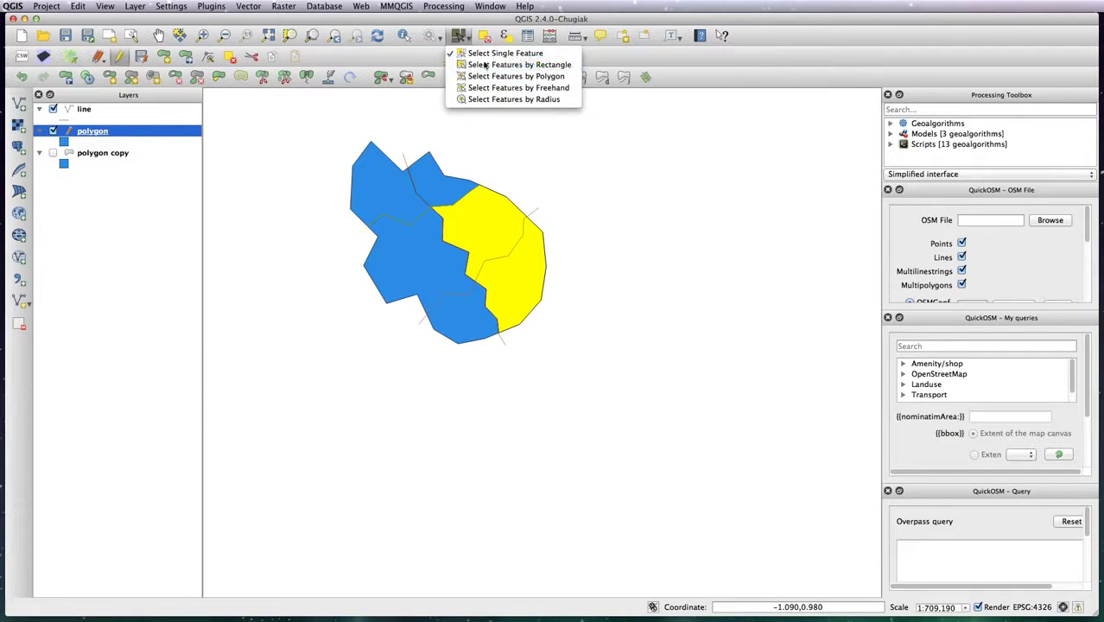
Select the lower-left and right polygon pieces and the remaining dividing line
{"action": "left_click", "coordinate": [509, 57]}
{"action": "left_click_drag", "start_coordinate": [529, 296], "coordinate": [530, 304]}
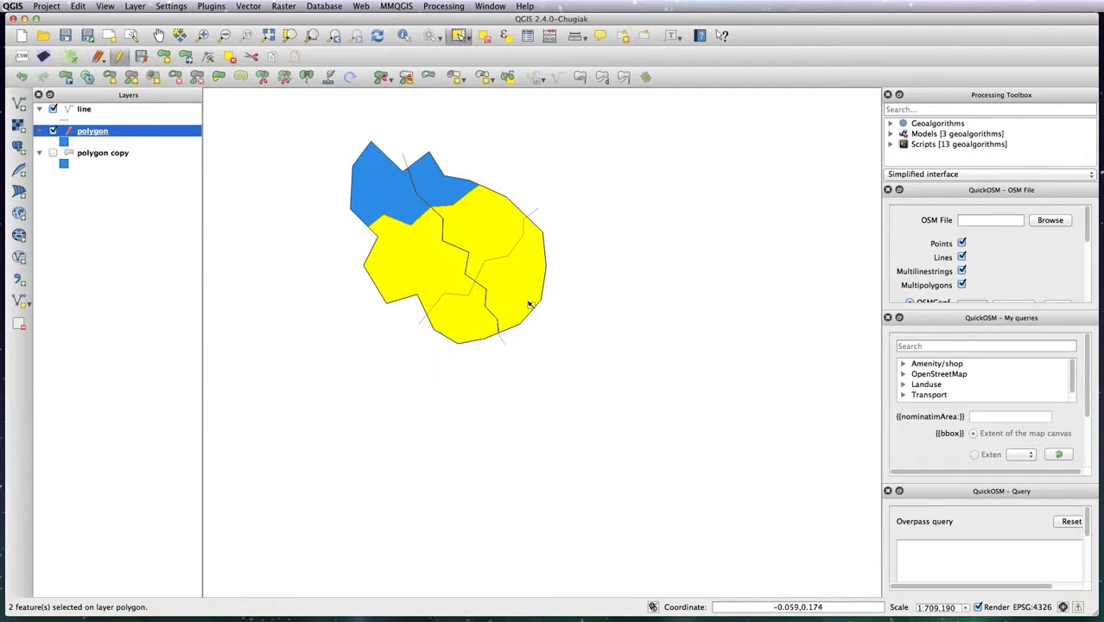
{"action": "left_click", "coordinate": [154, 110]}
{"action": "left_click", "coordinate": [469, 39]}
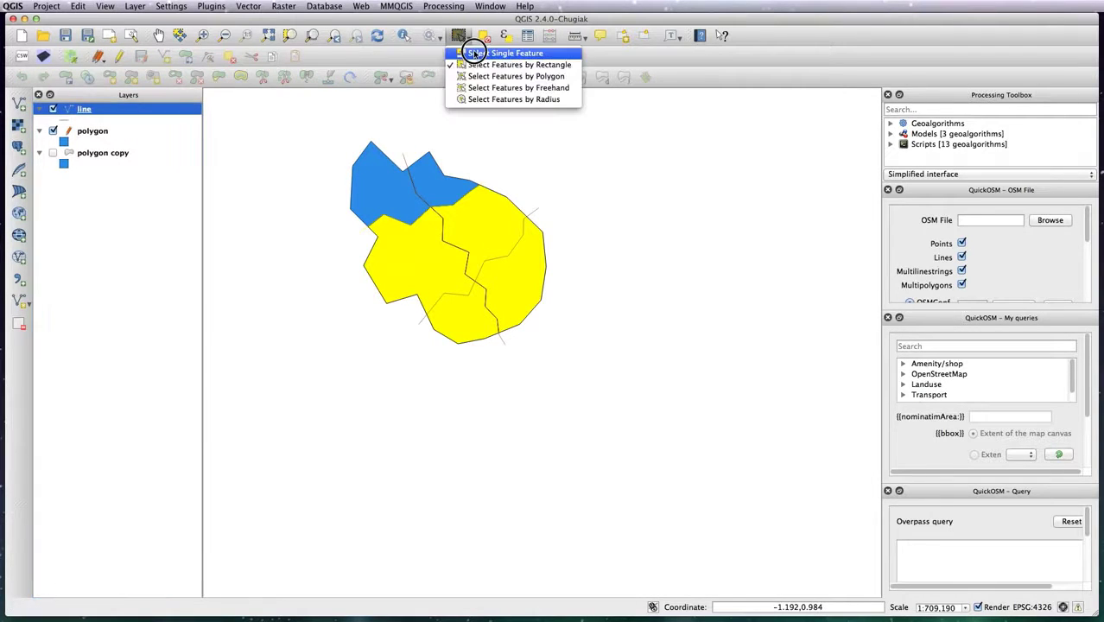
{"action": "left_click", "coordinate": [471, 45]}
{"action": "left_click", "coordinate": [535, 215]}
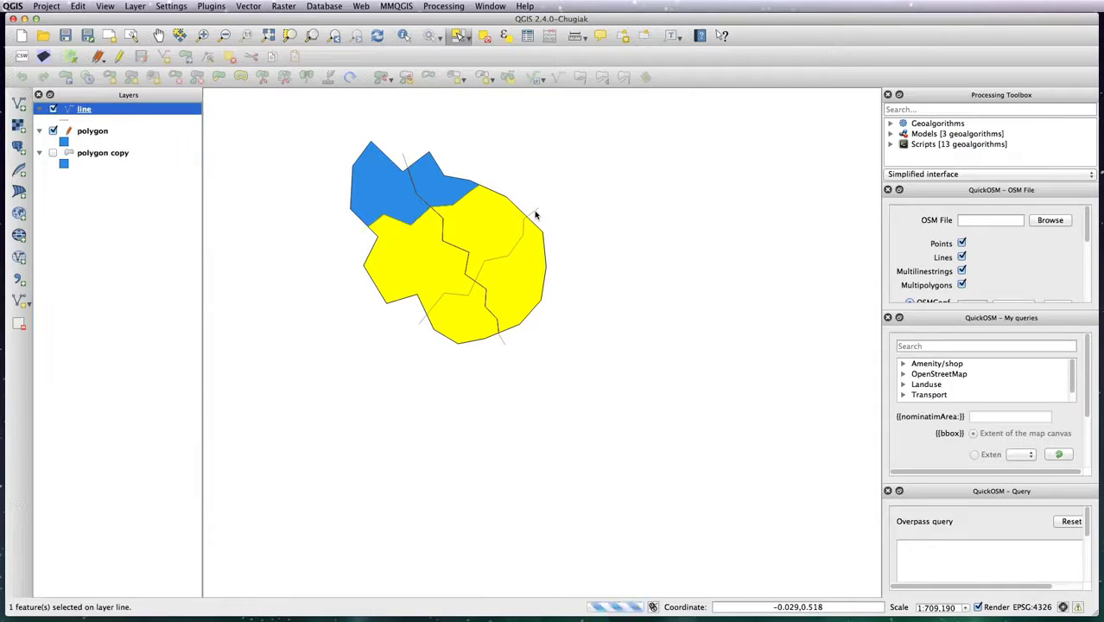
{"action": "left_click", "coordinate": [127, 143]}
{"action": "left_click", "coordinate": [105, 134]}
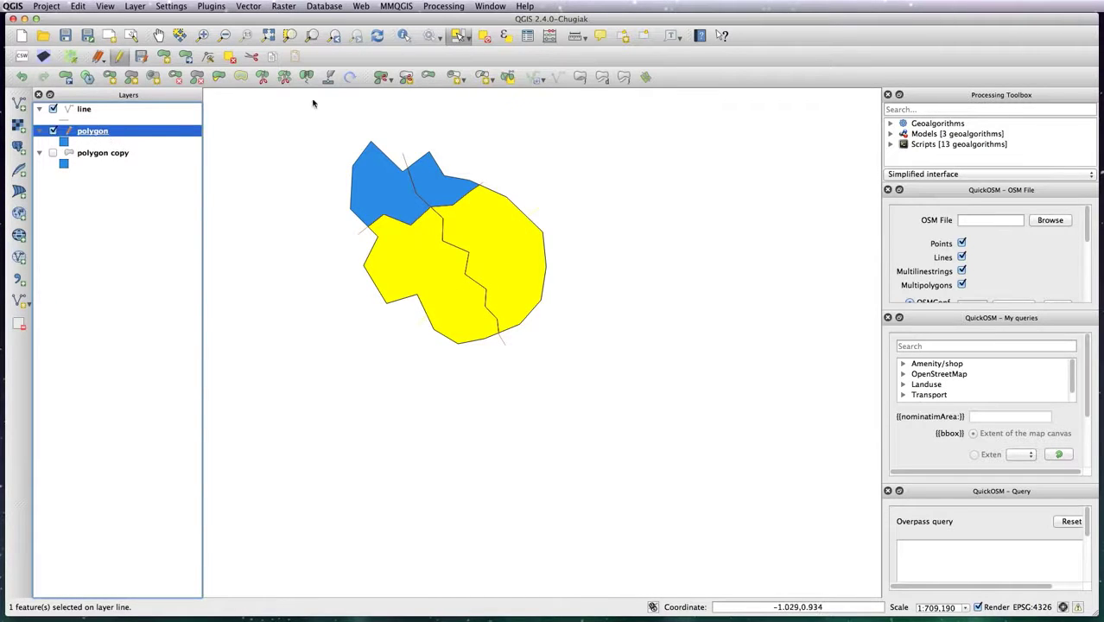
Split the pieces with the selected line and save the polygon layer's edits
{"action": "left_click", "coordinate": [508, 79]}
{"action": "left_click", "coordinate": [743, 428]}
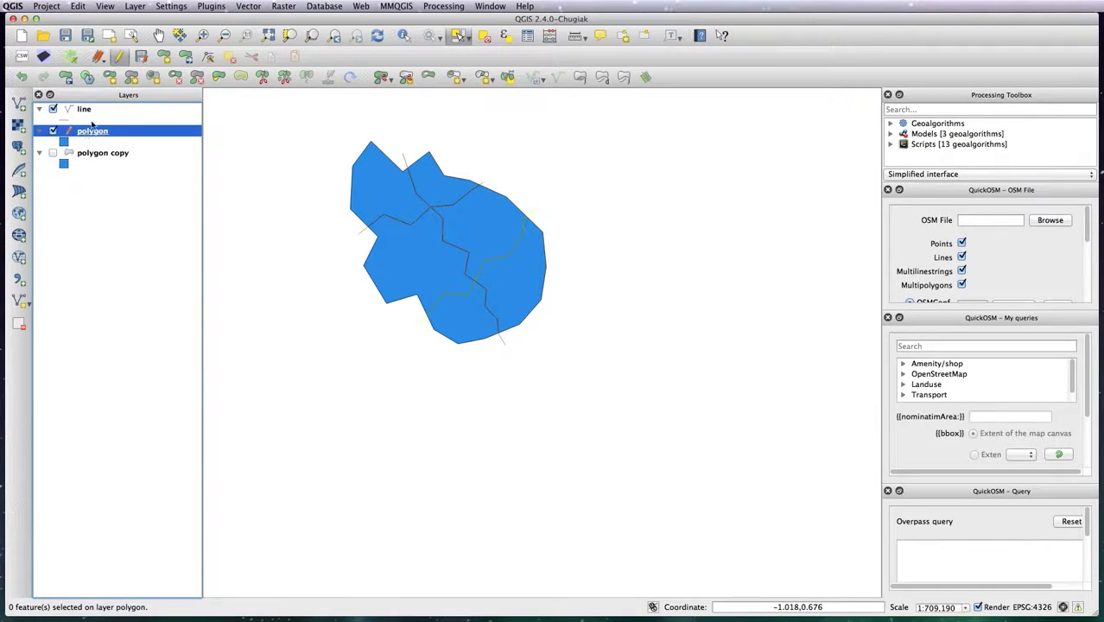
{"action": "left_click", "coordinate": [119, 56]}
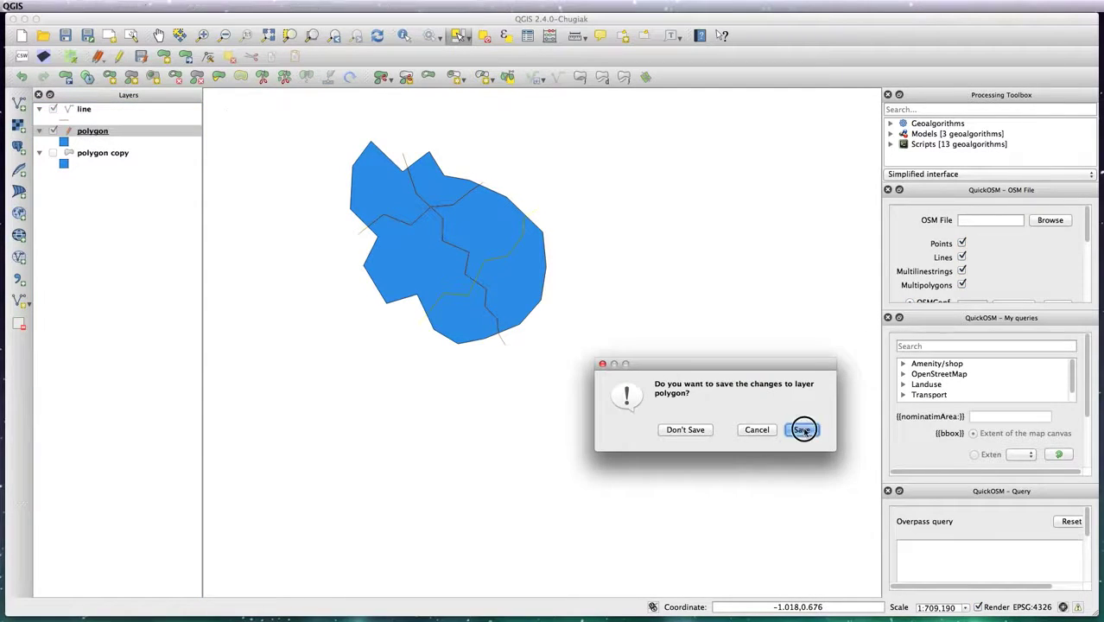
{"action": "left_click", "coordinate": [801, 430]}
Select the bottom, right, upper-middle, star-shaped and upper-left pieces in turn to confirm they're separate
{"action": "left_click", "coordinate": [472, 311]}
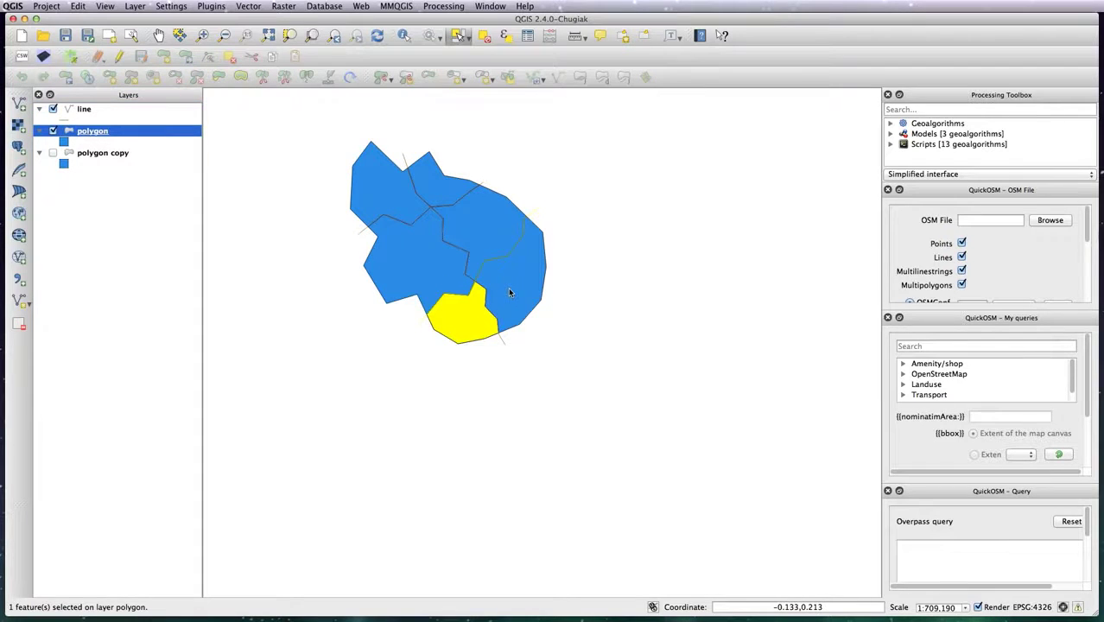
{"action": "left_click", "coordinate": [496, 241]}
{"action": "left_click", "coordinate": [471, 226]}
{"action": "left_click", "coordinate": [434, 264]}
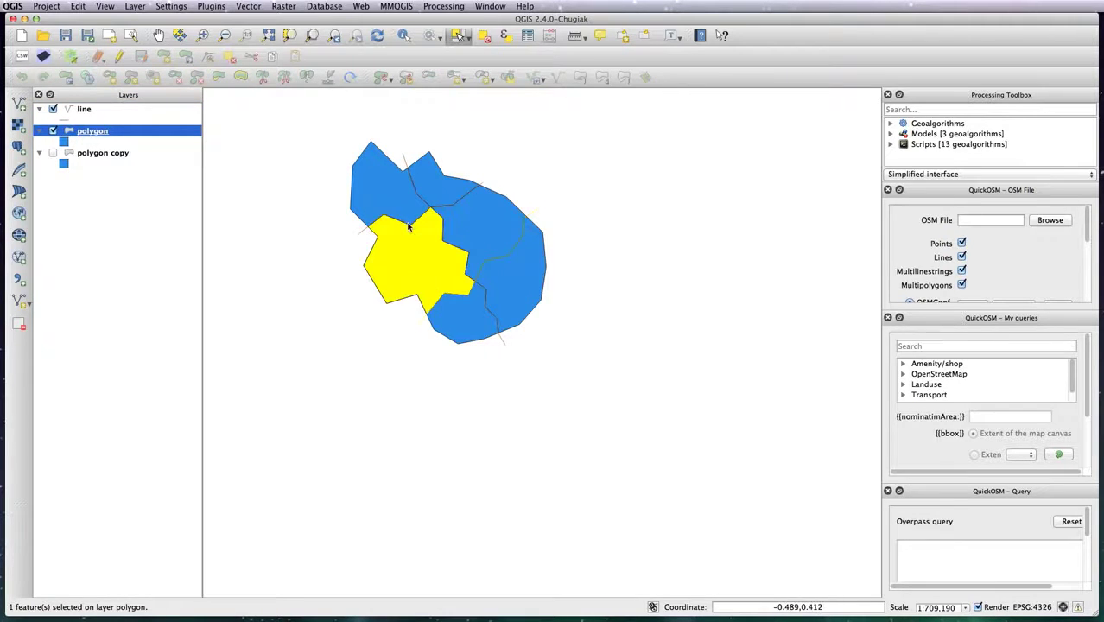
{"action": "left_click", "coordinate": [402, 203]}
{"action": "left_click", "coordinate": [467, 206]}
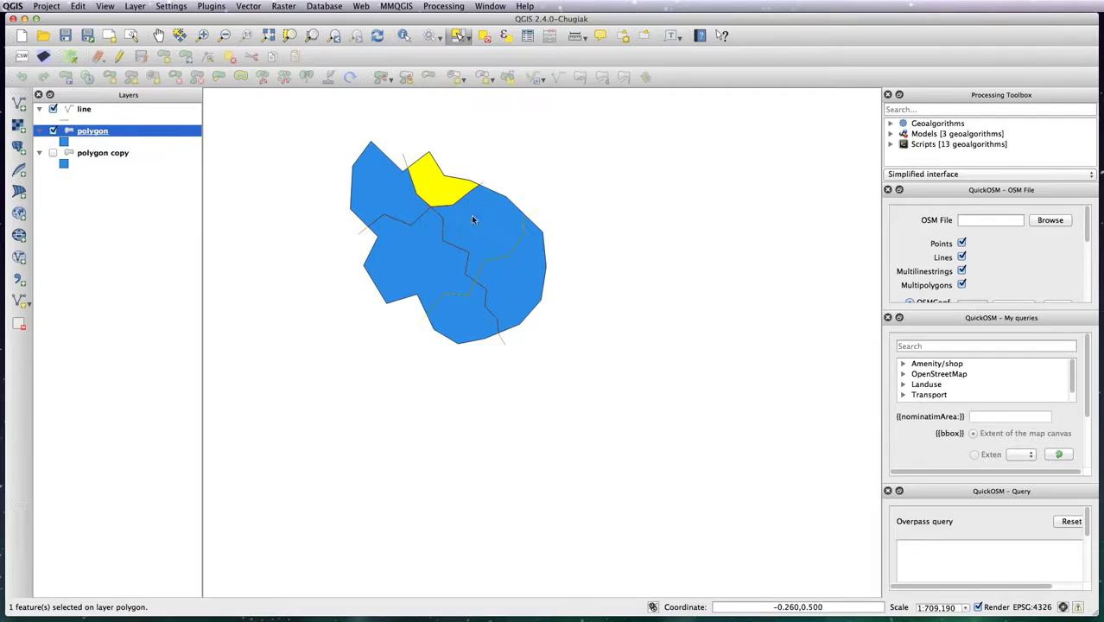
{"action": "left_click", "coordinate": [434, 255]}
{"action": "left_click", "coordinate": [470, 318]}
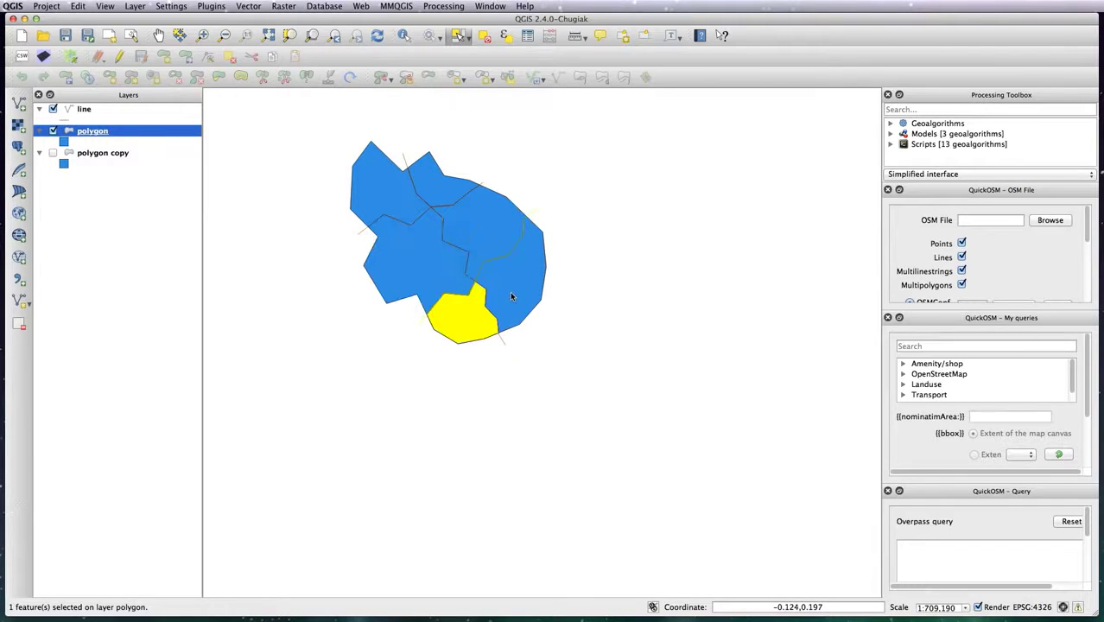
{"action": "left_click", "coordinate": [510, 291]}
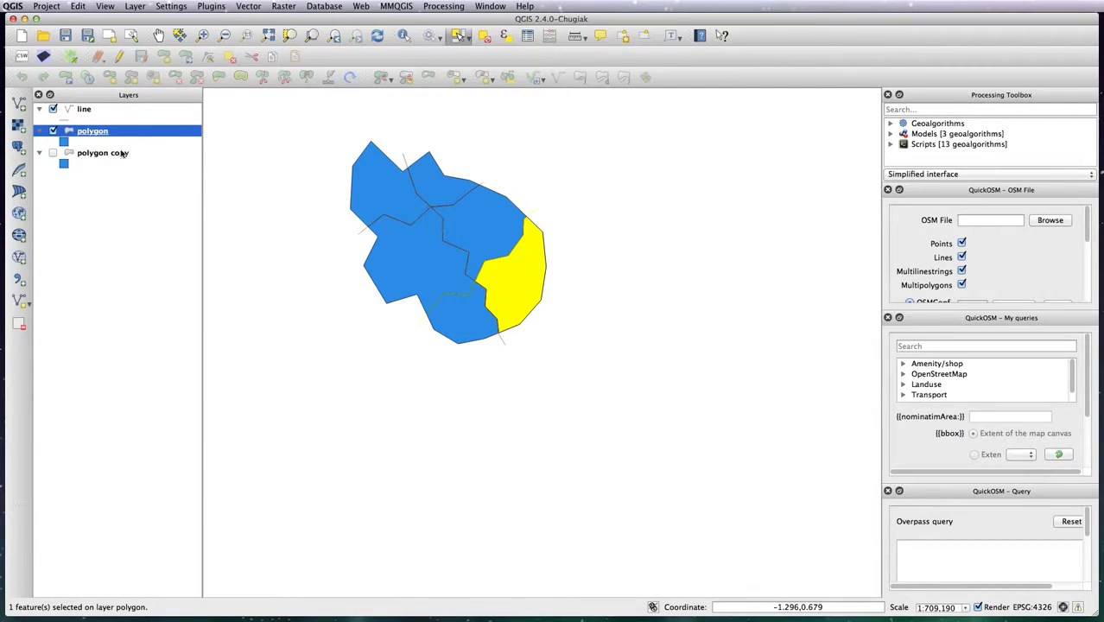
Hide polygon, show 'polygon copy', make the line layer current, and open the Vector menu
{"action": "left_click", "coordinate": [52, 131]}
{"action": "left_click", "coordinate": [53, 153]}
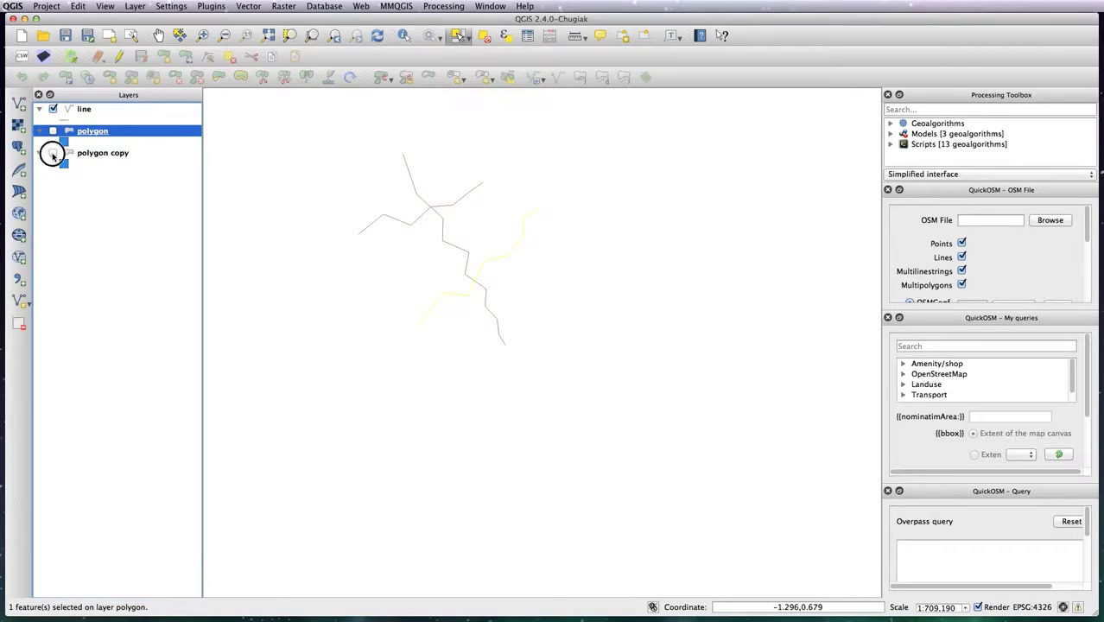
{"action": "left_click", "coordinate": [93, 110]}
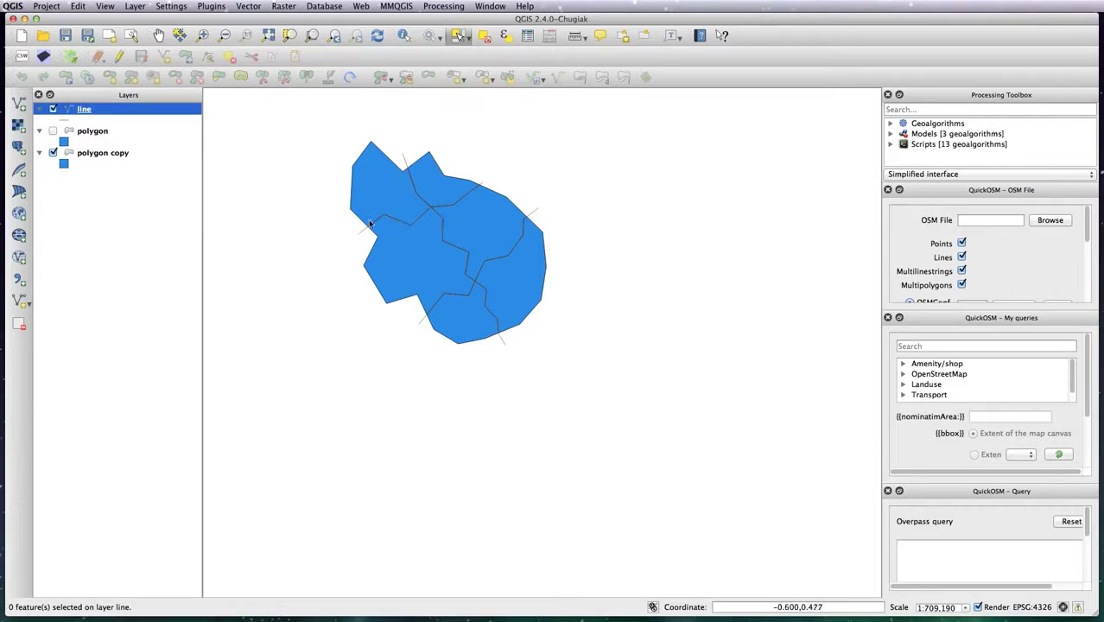
{"action": "left_click", "coordinate": [87, 109]}
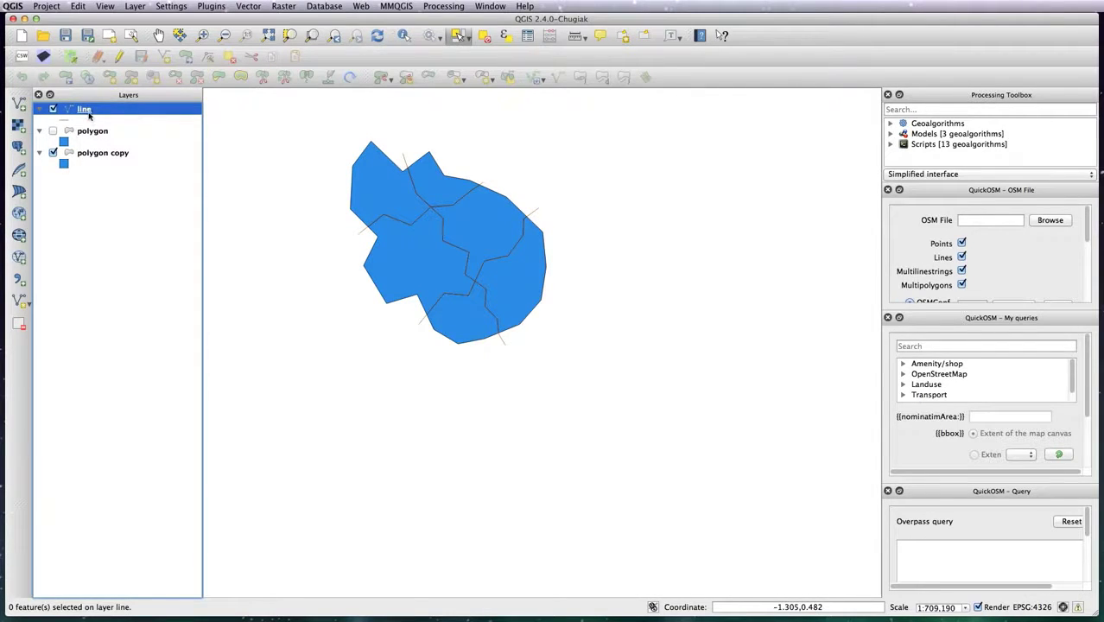
{"action": "left_click", "coordinate": [248, 7]}
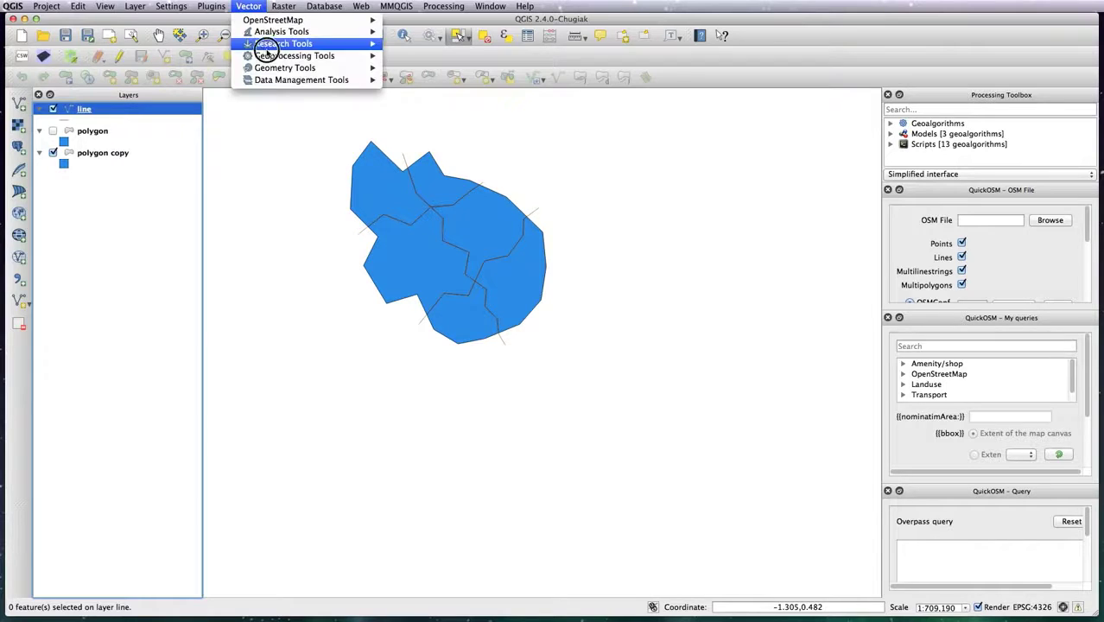
{"action": "mouse_move", "coordinate": [293, 55]}
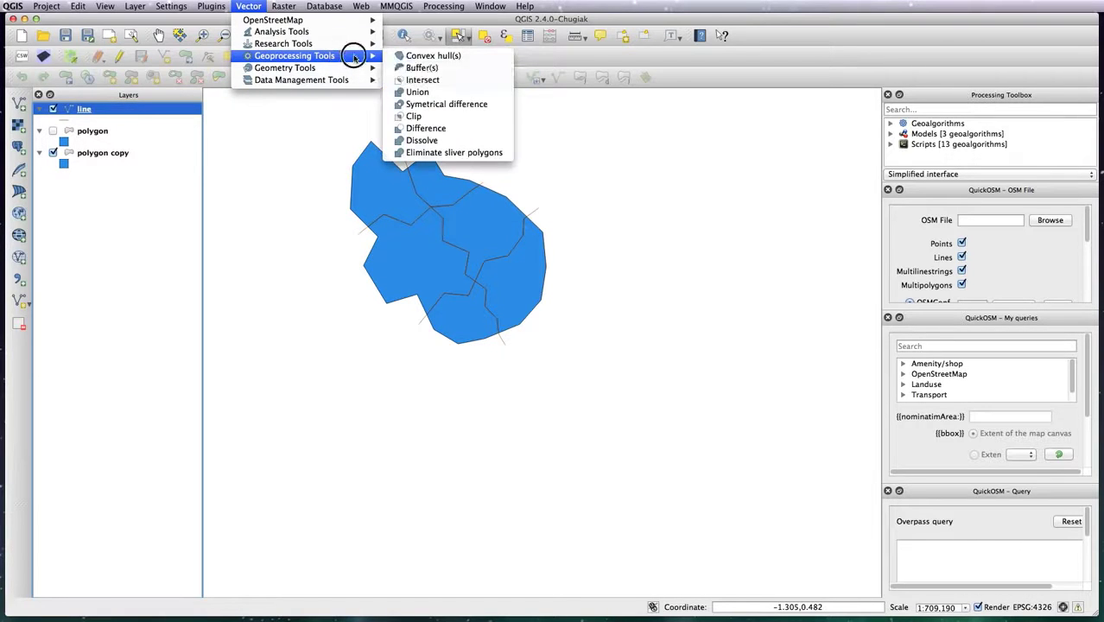
Clip the line layer by 'polygon copy' into lineClipped.shp, adding the result to the map
{"action": "left_click", "coordinate": [423, 117]}
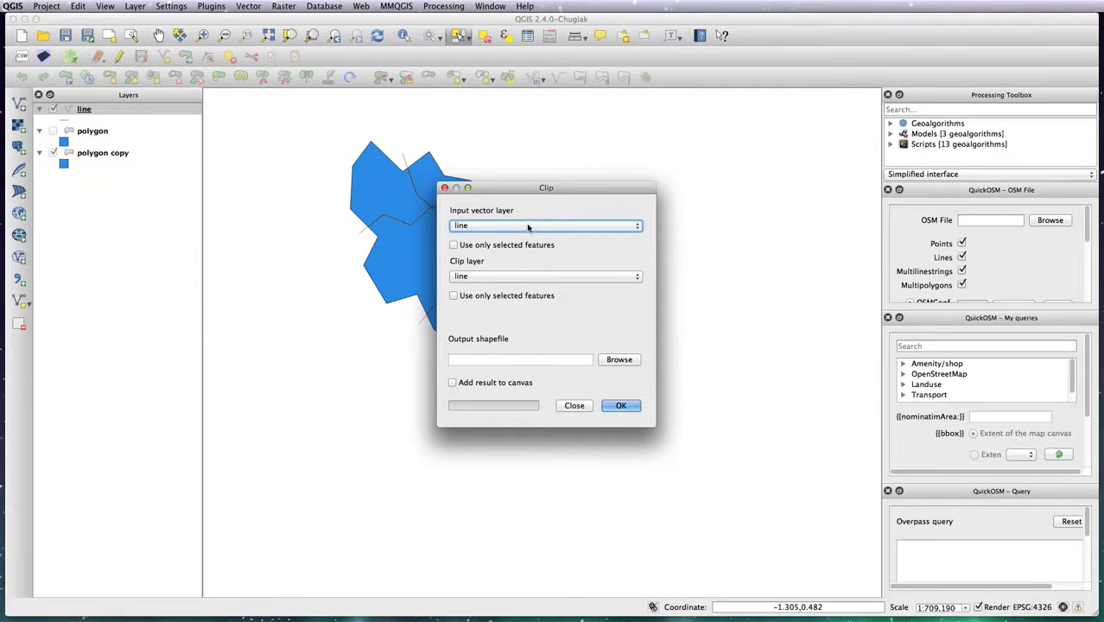
{"action": "left_click", "coordinate": [532, 279]}
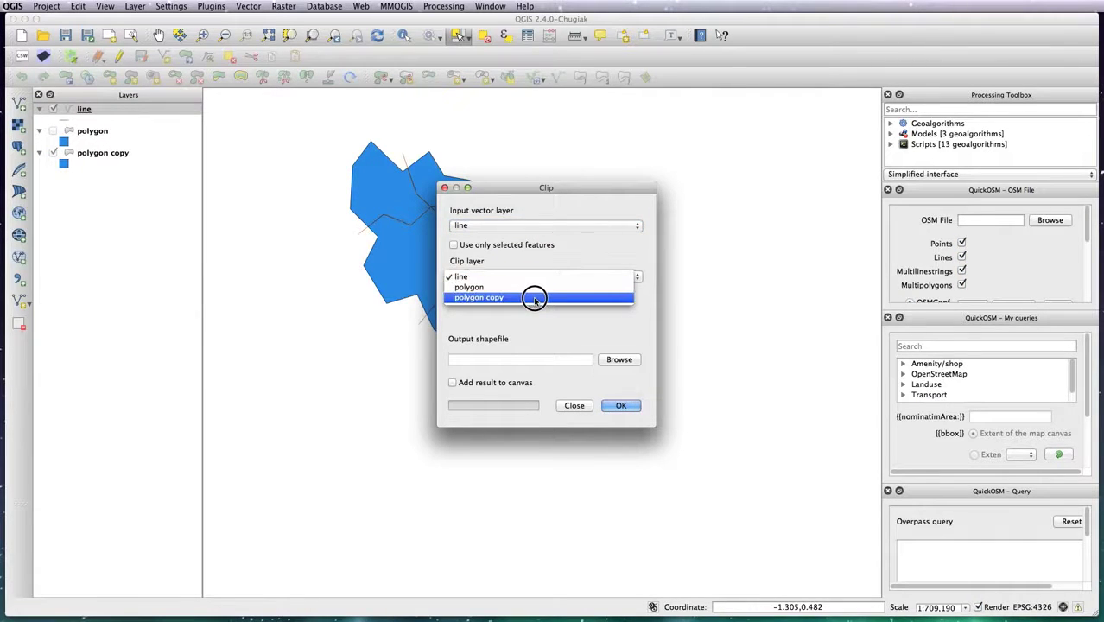
{"action": "left_click", "coordinate": [534, 297]}
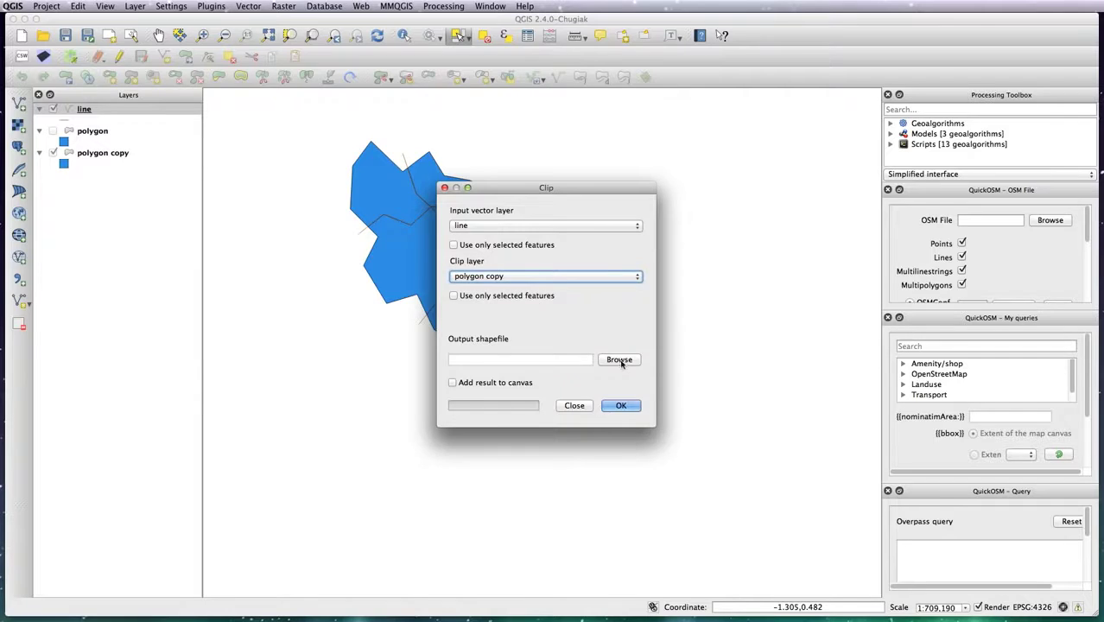
{"action": "left_click", "coordinate": [618, 359]}
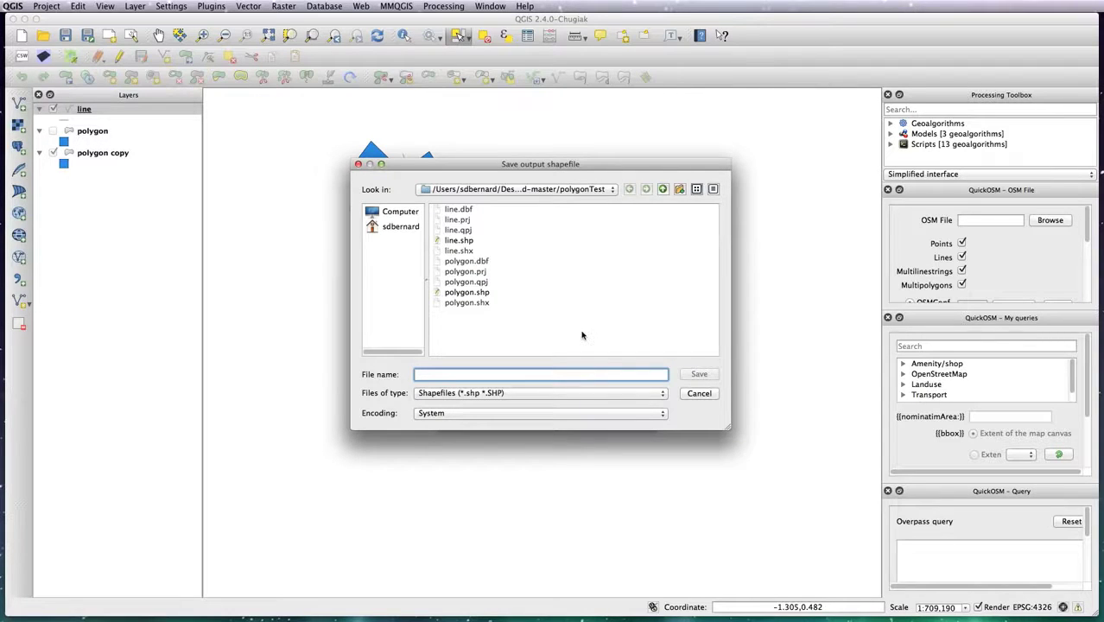
{"action": "type", "text": "lineCli"}
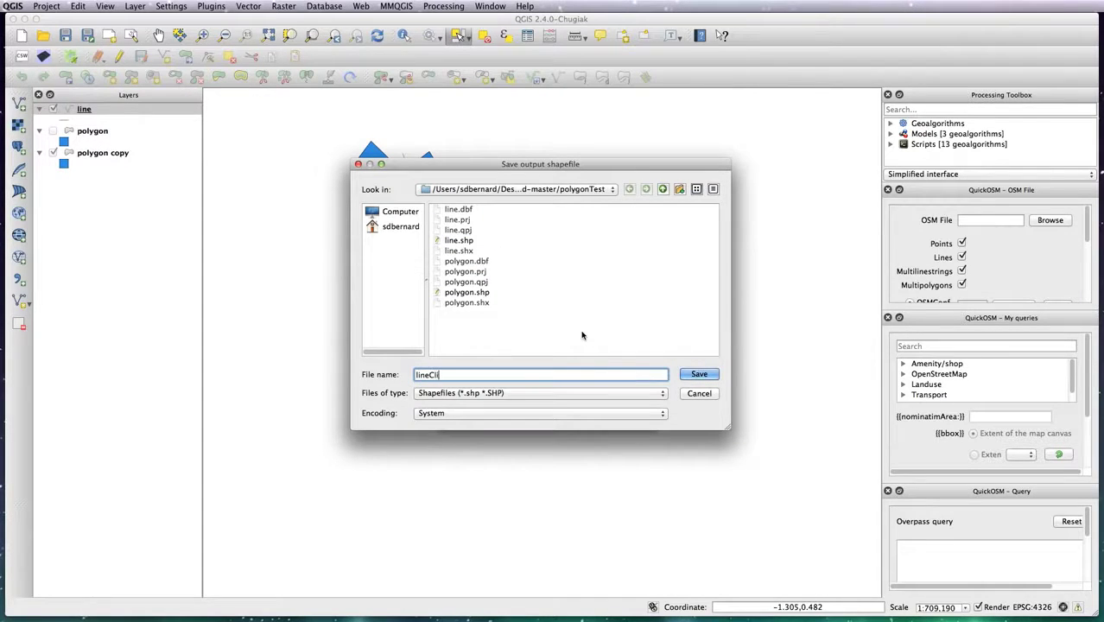
{"action": "type", "text": "pped"}
{"action": "key", "text": "Return"}
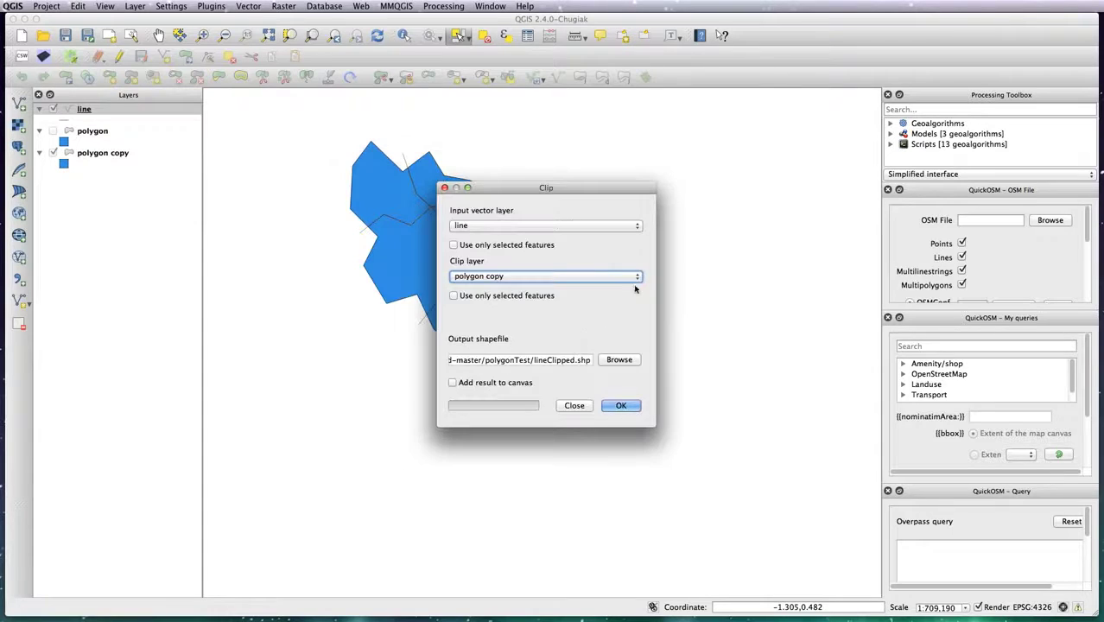
{"action": "left_click", "coordinate": [501, 383]}
{"action": "left_click", "coordinate": [628, 406]}
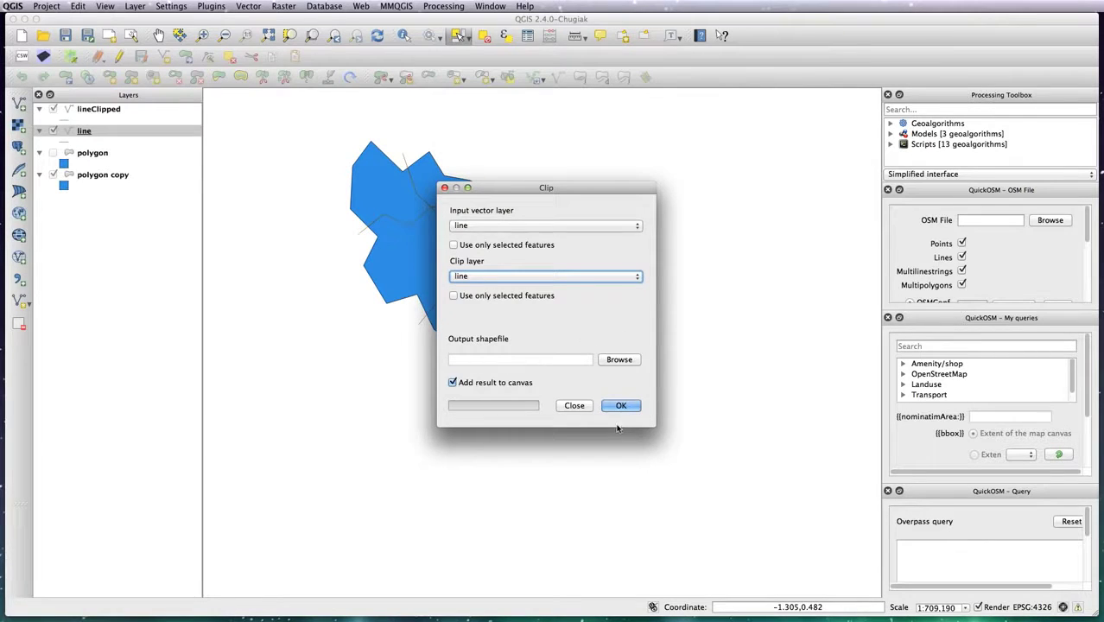
{"action": "left_click", "coordinate": [574, 405]}
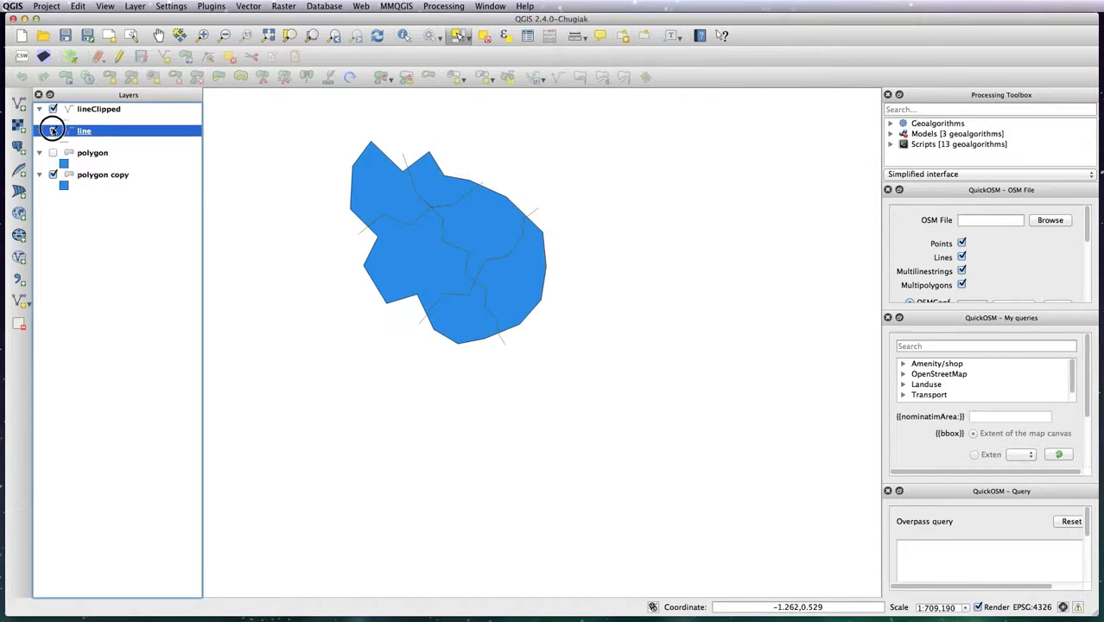
Hide the original lines and polygon copy layers, and show the split polygon layer
{"action": "left_click", "coordinate": [53, 131]}
{"action": "left_click", "coordinate": [53, 175]}
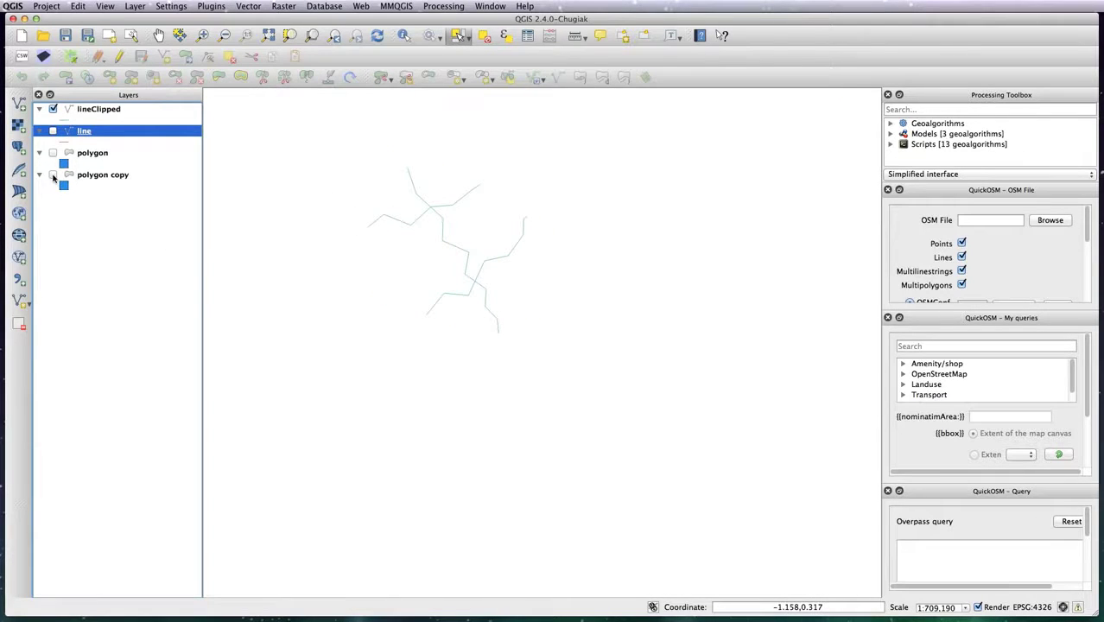
{"action": "left_click", "coordinate": [53, 175]}
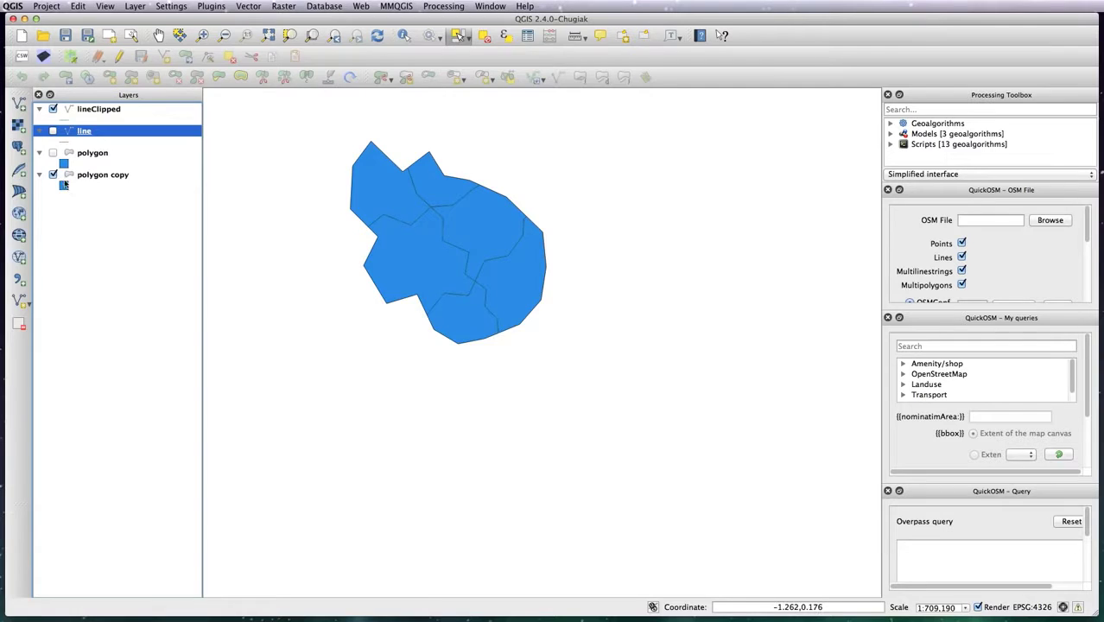
{"action": "left_click", "coordinate": [53, 174]}
{"action": "left_click", "coordinate": [52, 153]}
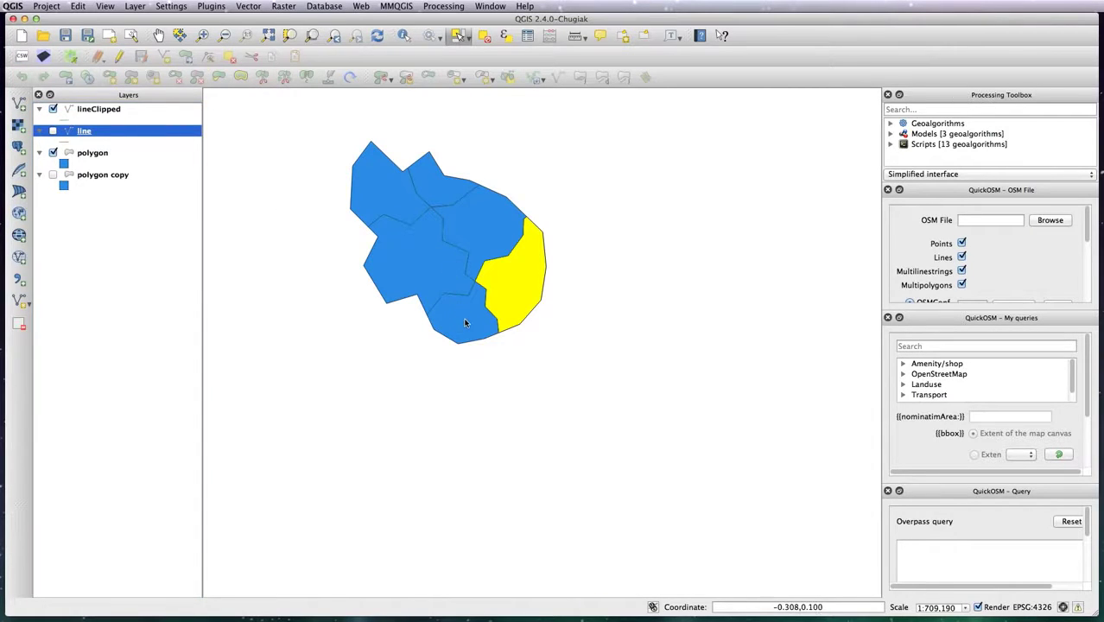
Make the polygon layer current and select each split piece in turn to check it
{"action": "left_click", "coordinate": [100, 157]}
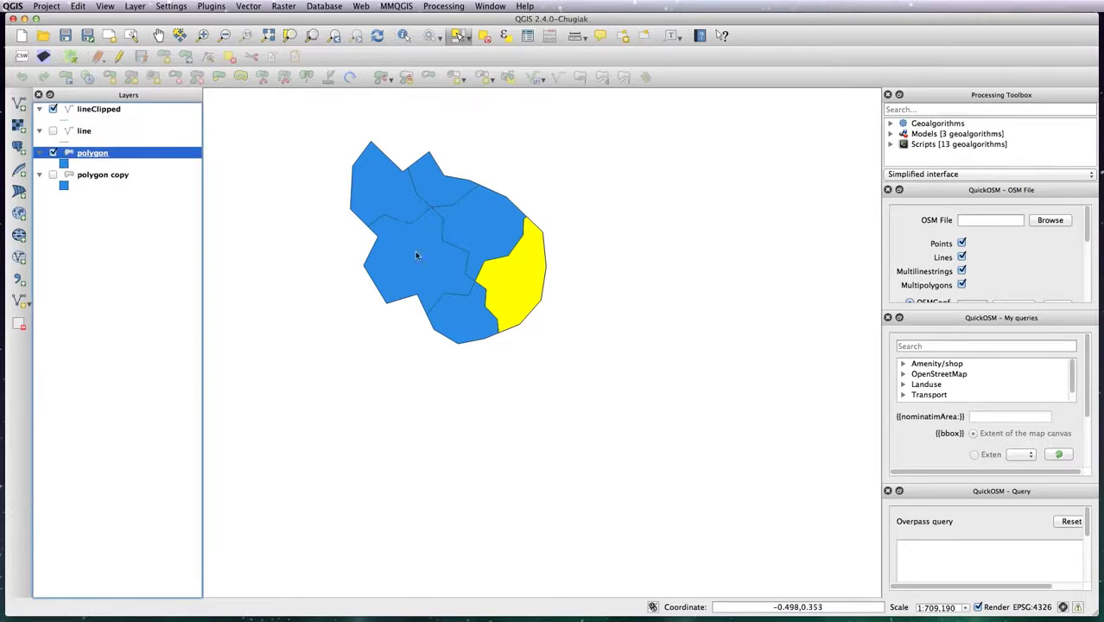
{"action": "left_click", "coordinate": [492, 226]}
{"action": "left_click", "coordinate": [415, 252]}
{"action": "left_click", "coordinate": [451, 187]}
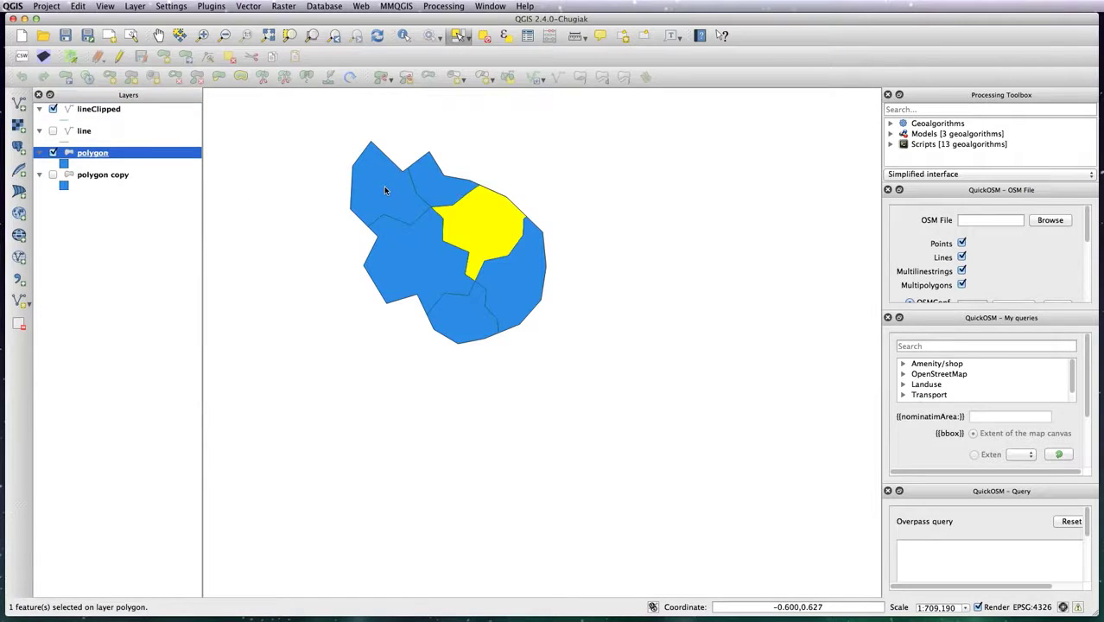
{"action": "left_click", "coordinate": [415, 184]}
{"action": "left_click", "coordinate": [402, 212]}
{"action": "left_click", "coordinate": [433, 257]}
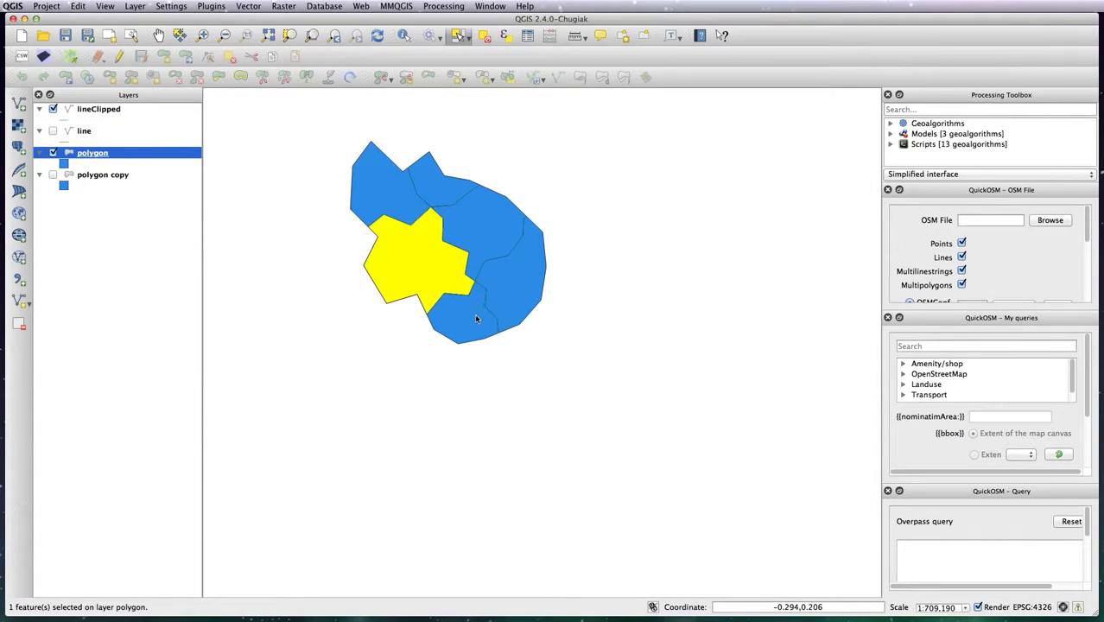
{"action": "left_click", "coordinate": [511, 284]}
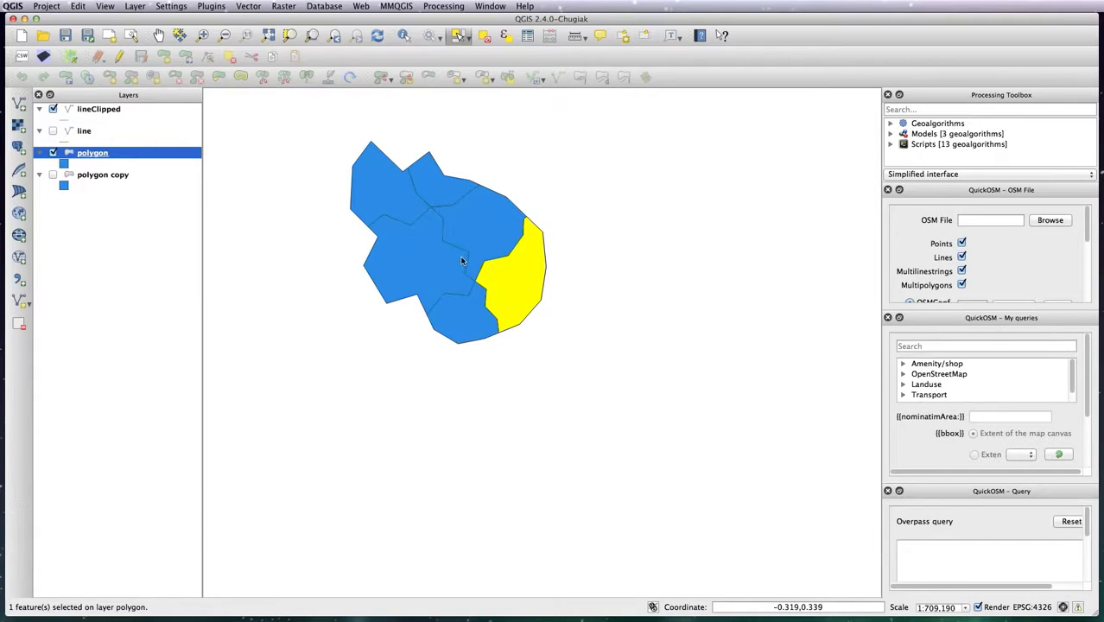